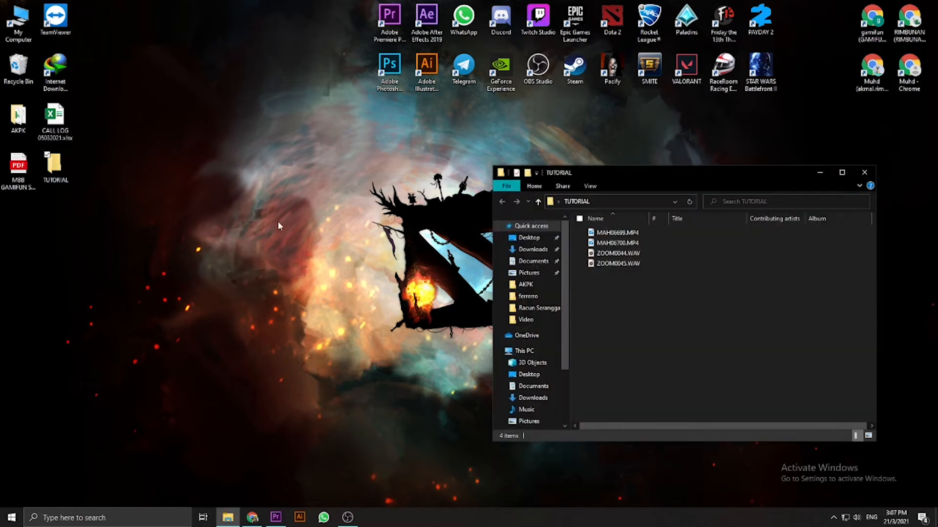
- Switch the TUTORIAL folder to an icon view with video thumbnails, and close the folder window
left_click(841, 172)
right_click(367, 173)
mouse_move(391, 177)
left_click(523, 192)
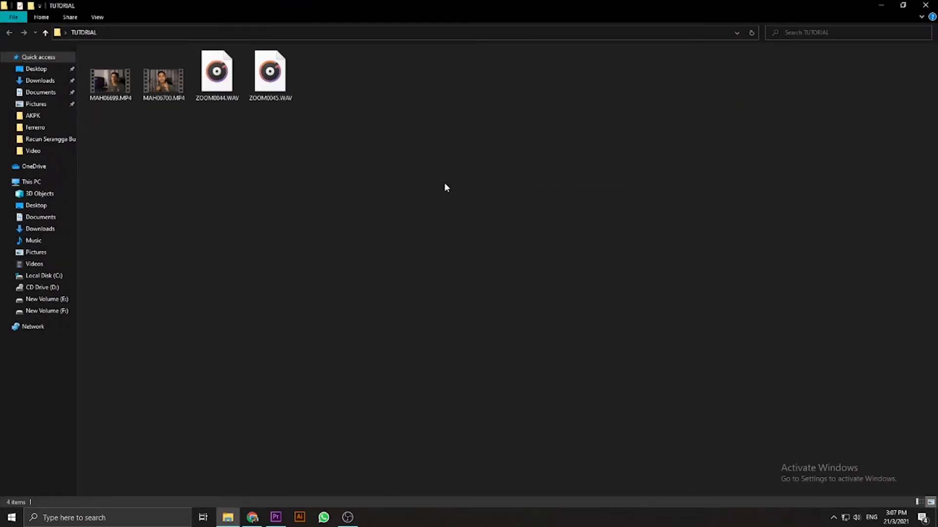
left_click(902, 5)
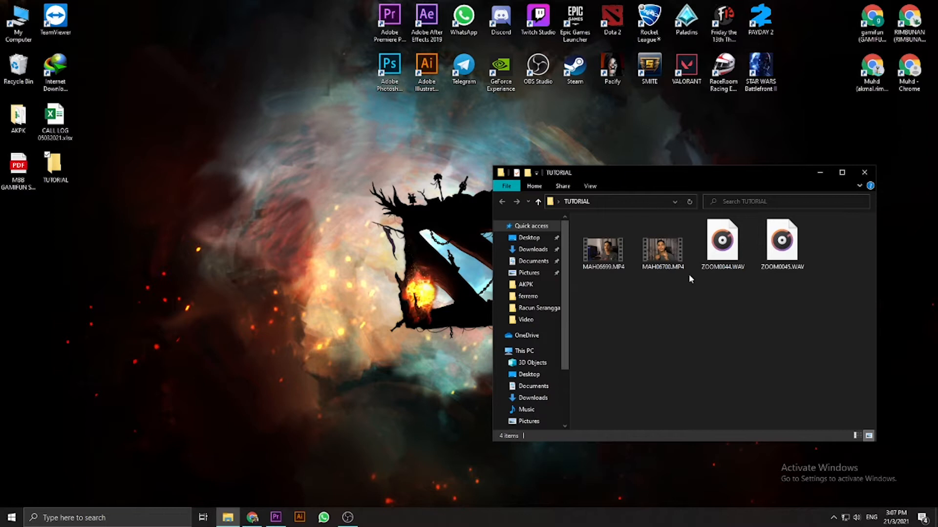
left_click(864, 173)
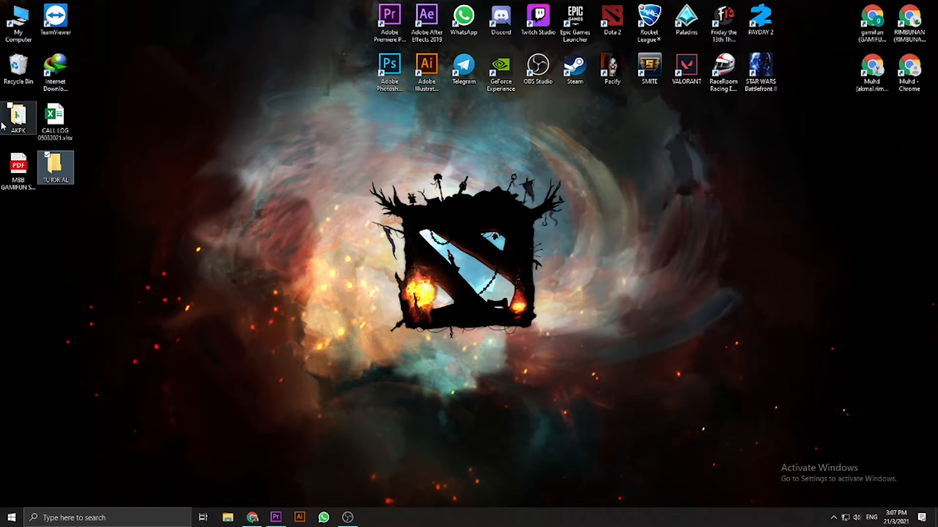
- Close the running Adobe Premiere Pro session and launch the program again from the desktop
left_click(276, 517)
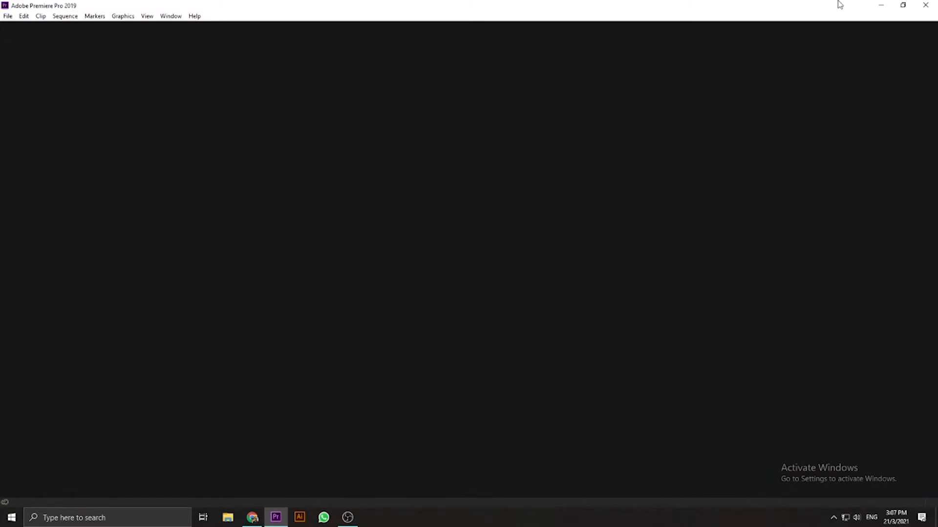
left_click(926, 5)
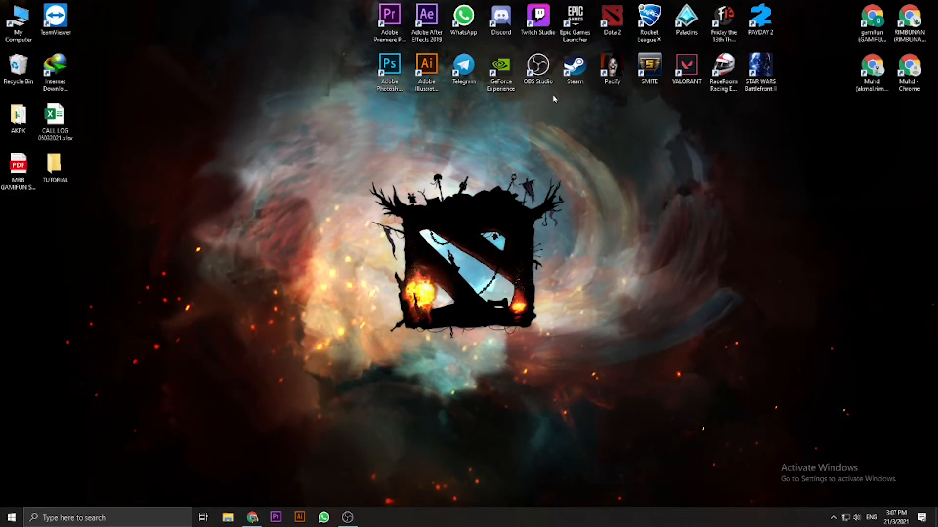
double_click(389, 19)
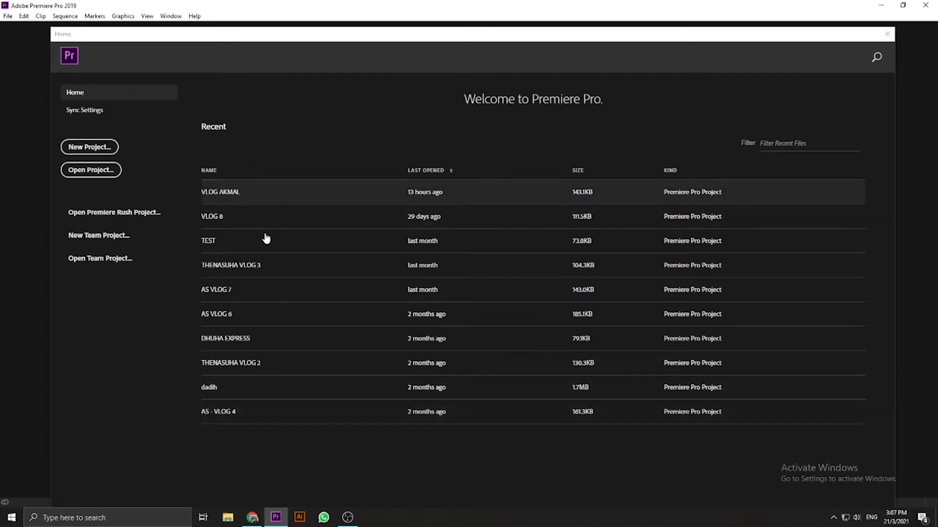
- Create a new project named "TUTORIAL 1" in the default location
left_click(98, 148)
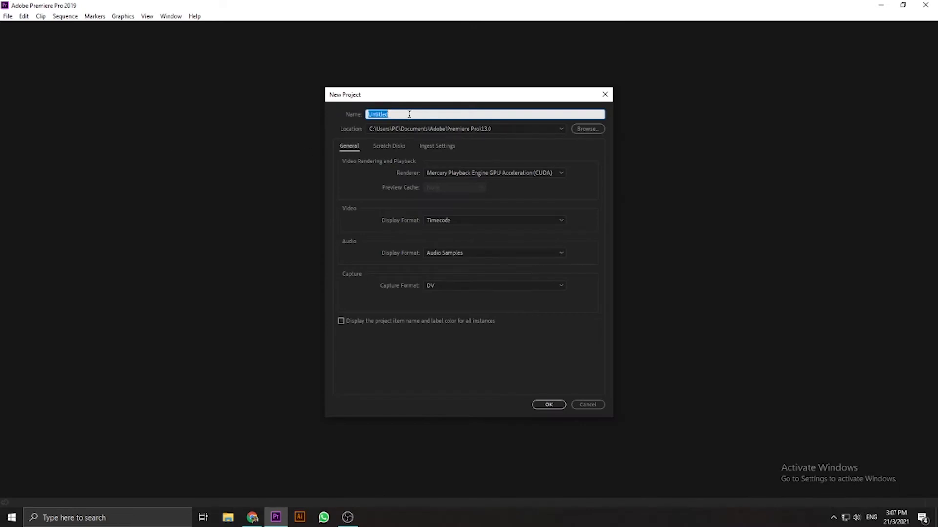
key("BackSpace")
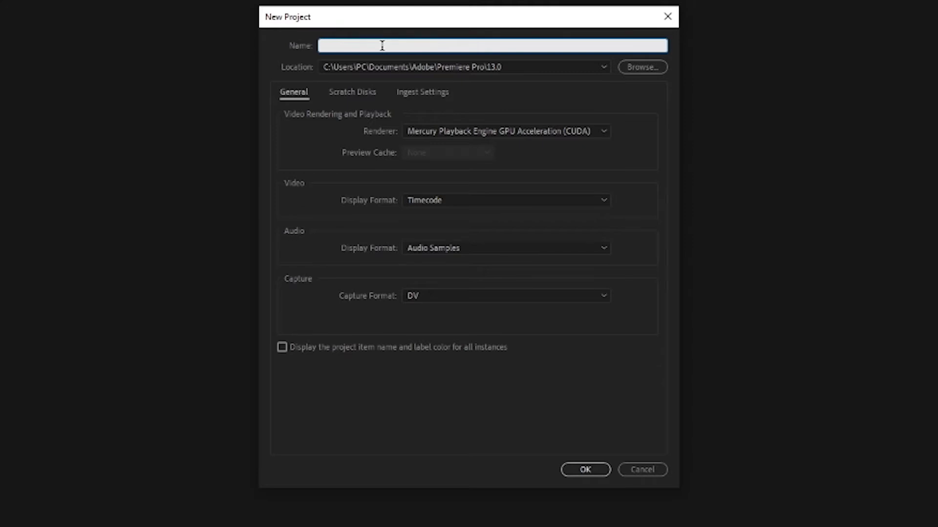
type("TUTORIAL 1")
left_click(596, 472)
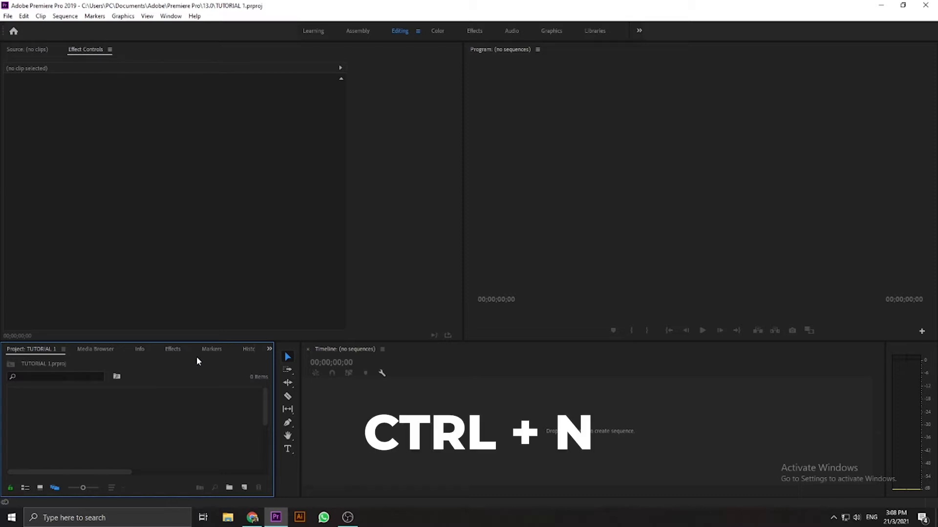
- Start a new sequence and select the DSLR 1080p24 preset from the Digital SLR 1080p group
key("ctrl+n")
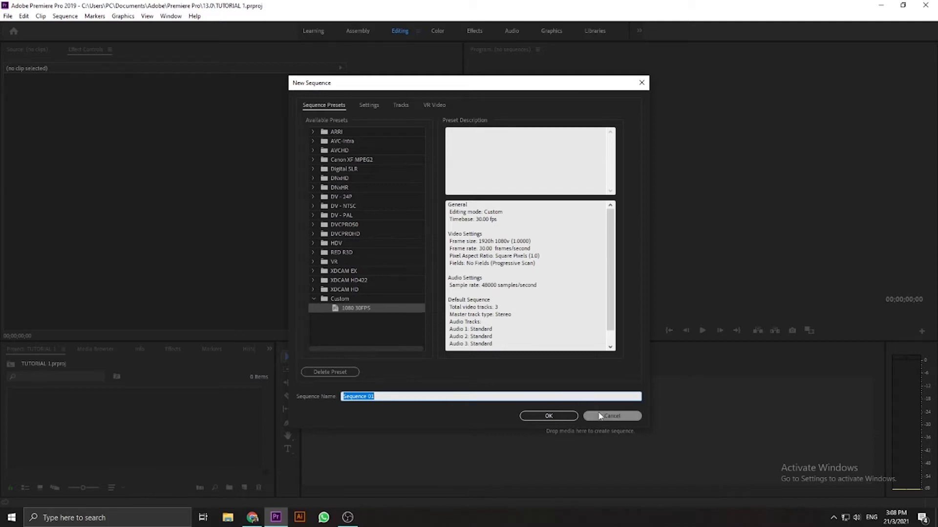
left_click(600, 416)
left_click(8, 16)
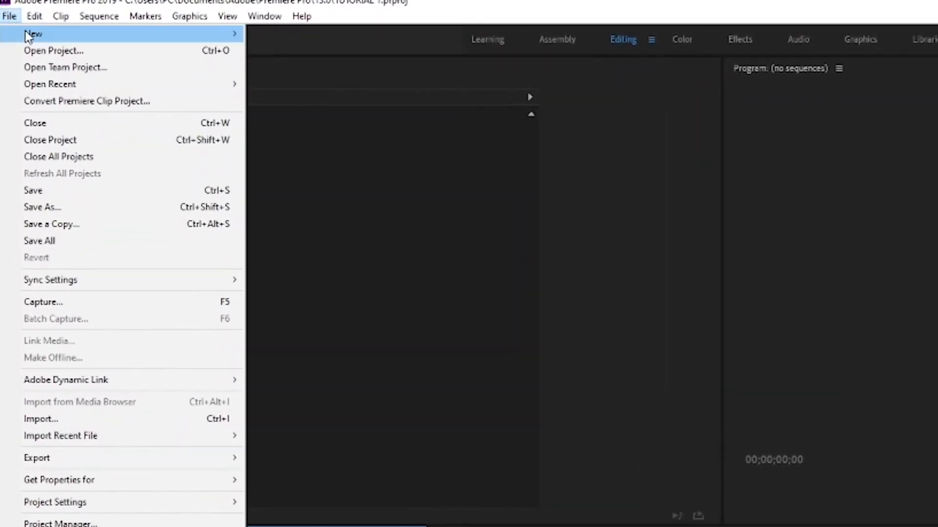
mouse_move(24, 31)
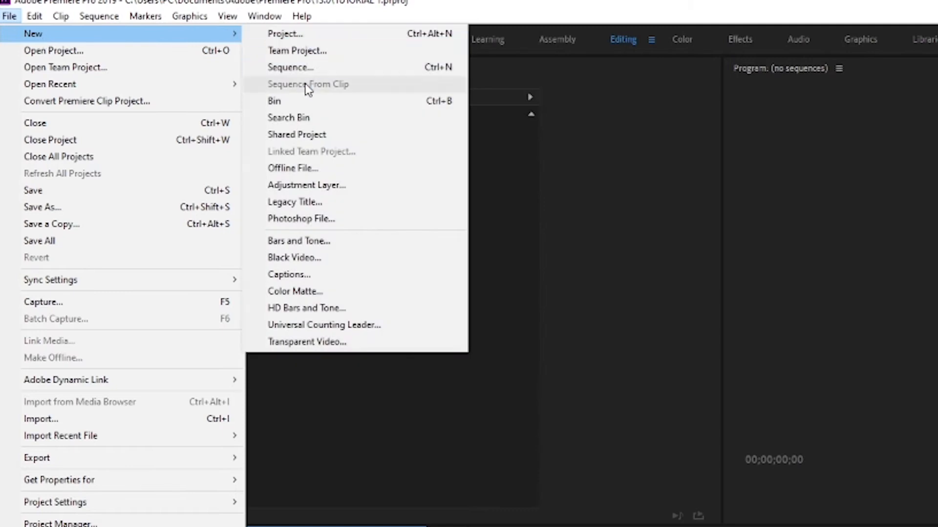
left_click(310, 73)
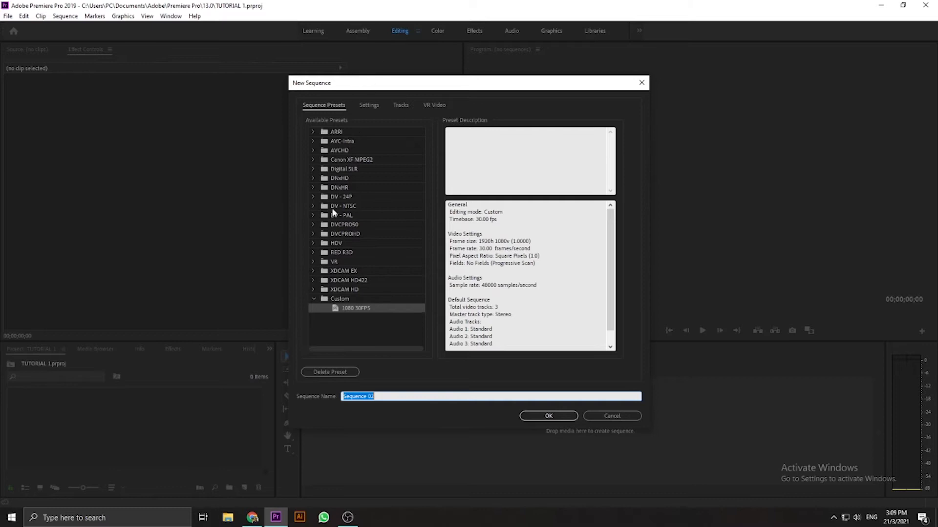
double_click(350, 168)
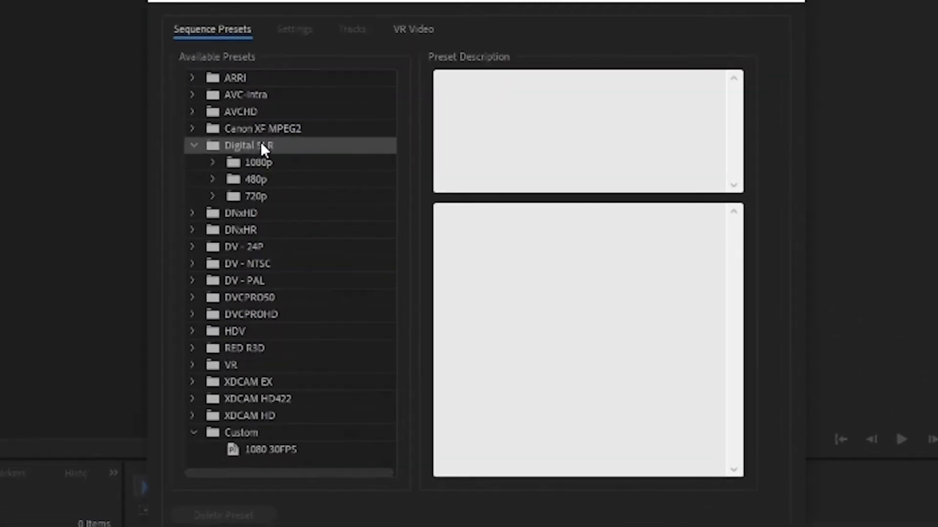
double_click(249, 158)
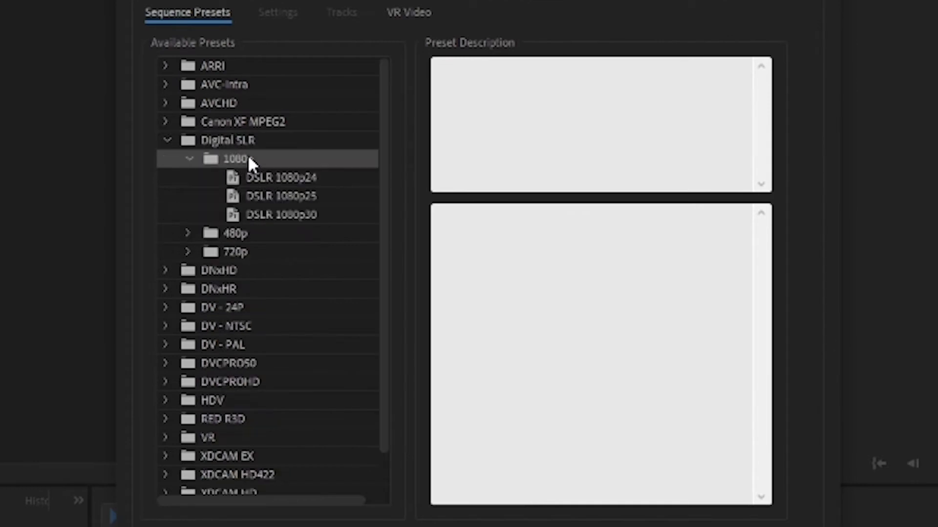
left_click(289, 179)
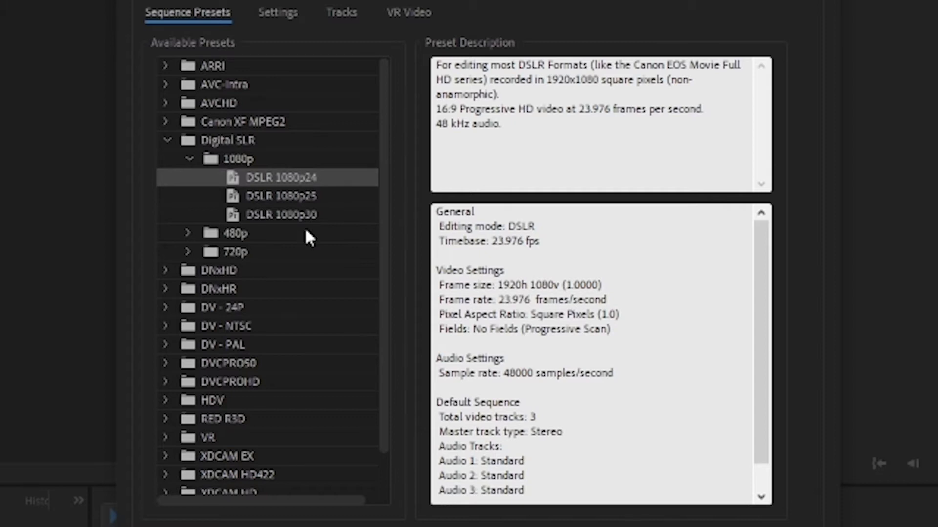
left_click(315, 217)
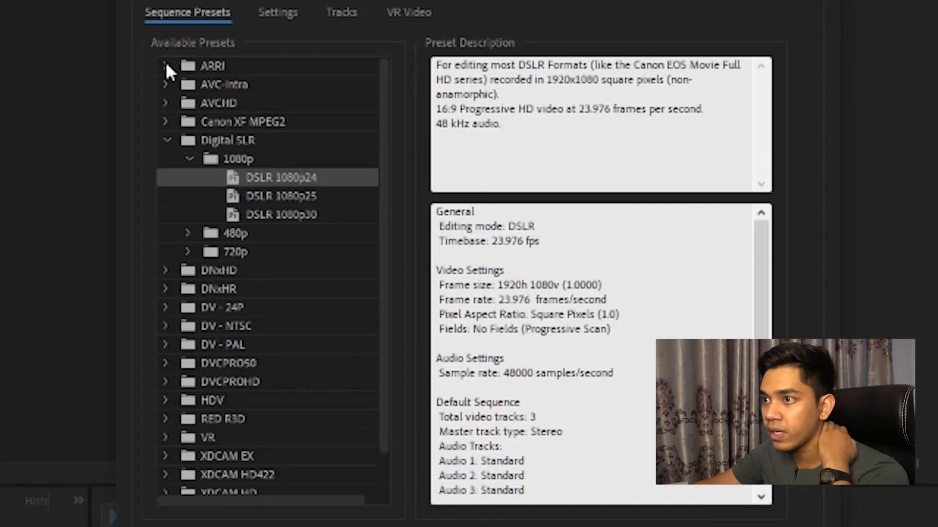
- Inspect the ARRI 1080p 23.976 preset for comparison, and create the sequence with the DSLR 1080p24 preset
left_click(165, 63)
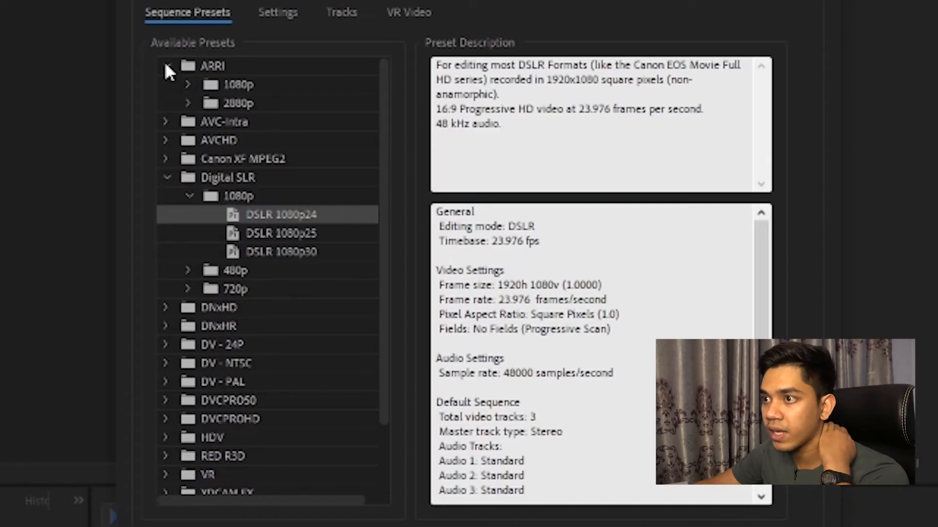
left_click(236, 85)
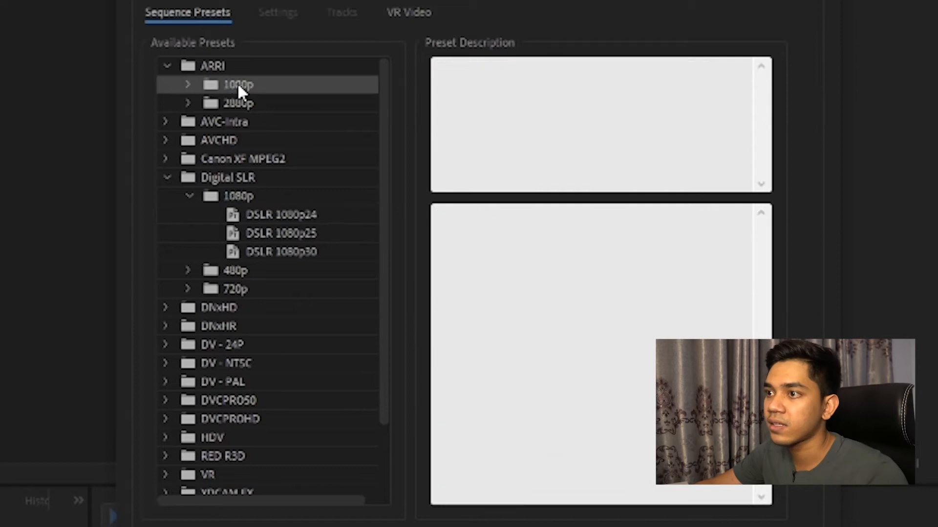
left_click(186, 84)
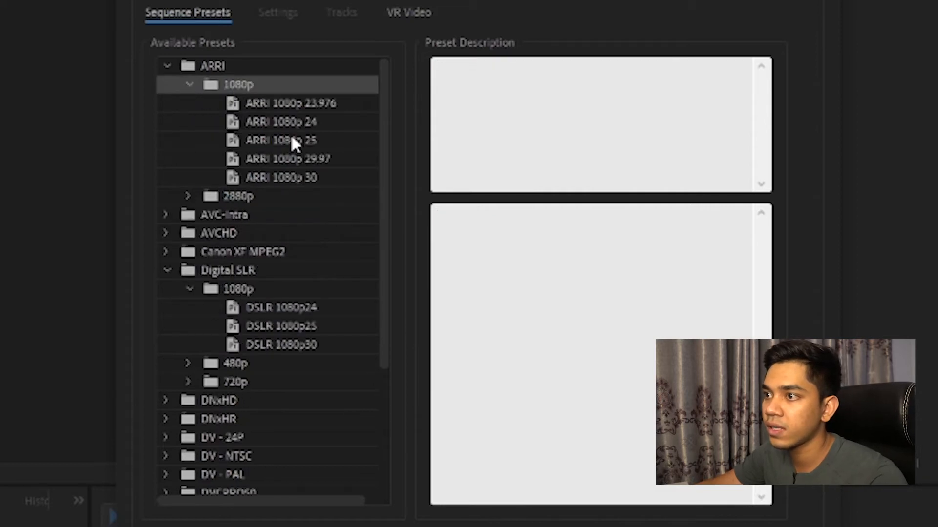
left_click(296, 103)
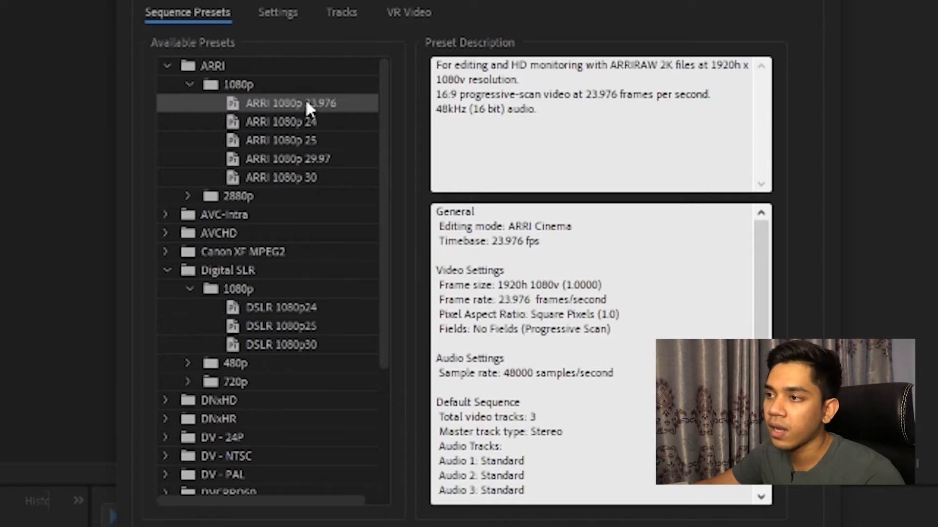
left_click(311, 315)
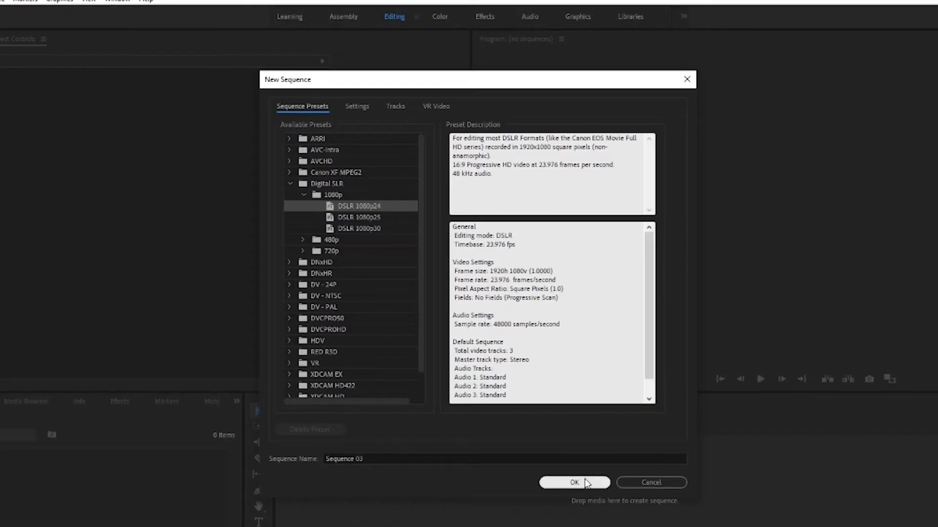
left_click(585, 479)
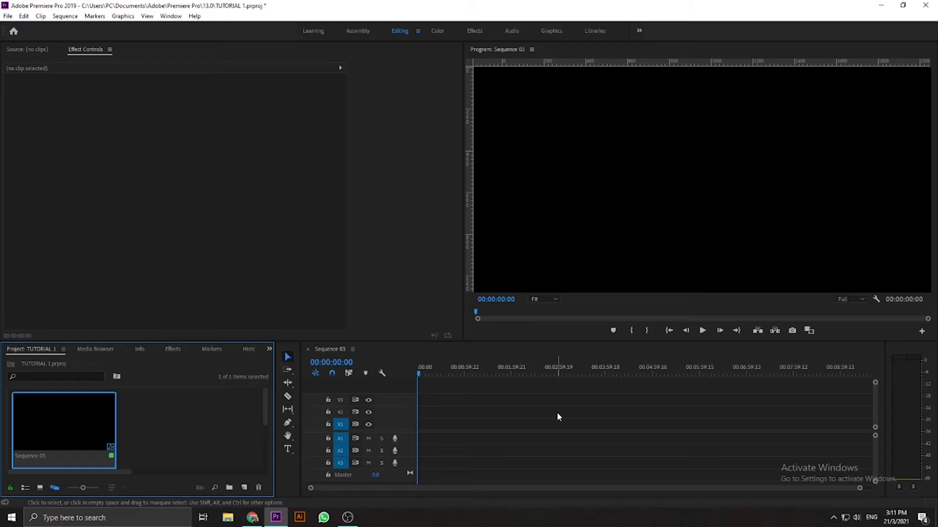
left_click(882, 6)
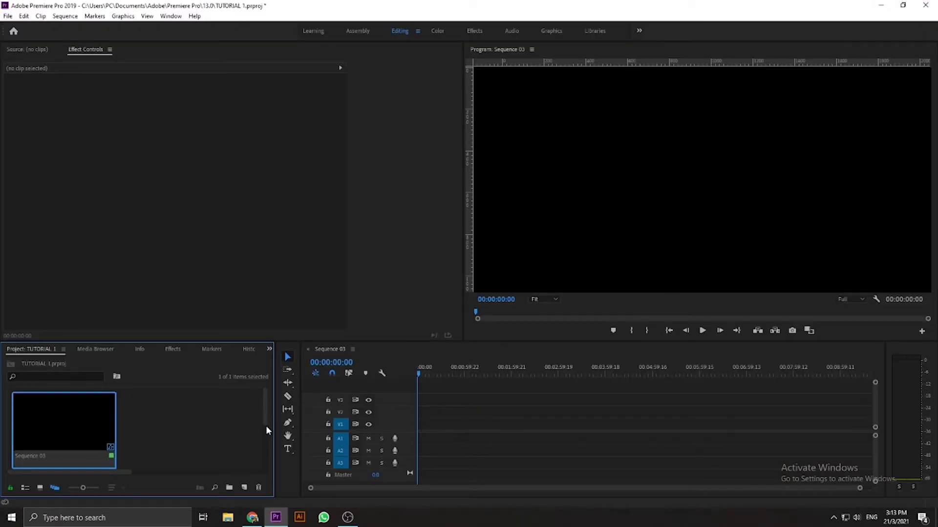
right_click(170, 422)
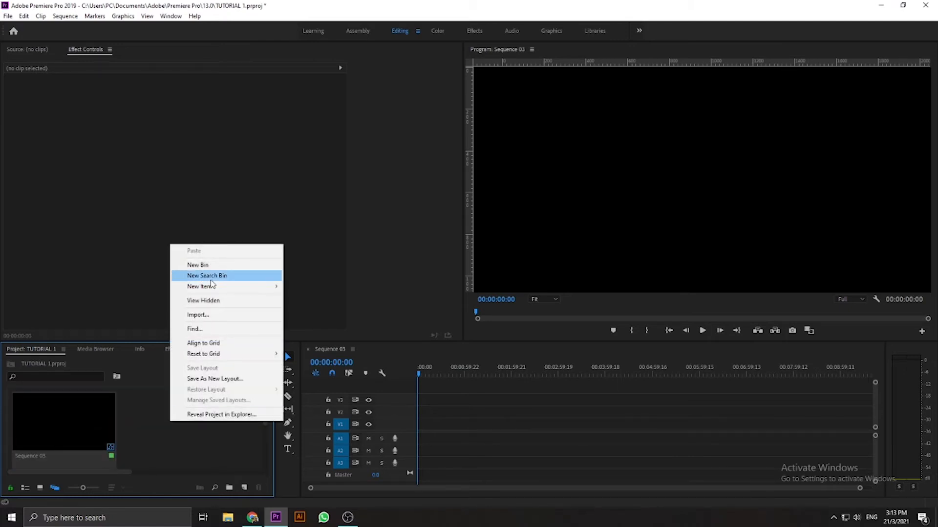
left_click(205, 315)
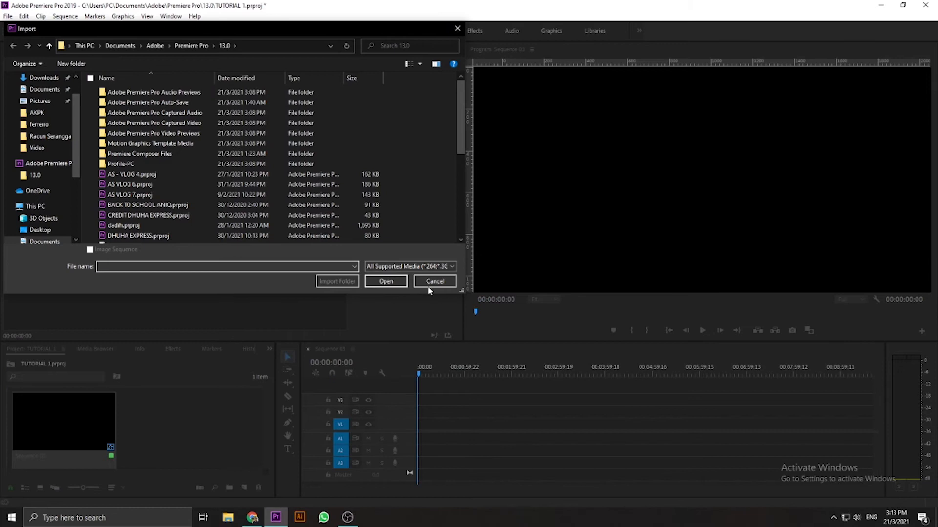
left_click(429, 282)
- Bring MAH06699.MP4 and ZOOM0044.WAV from the desktop TUTORIAL folder into the Premiere project
left_click(880, 6)
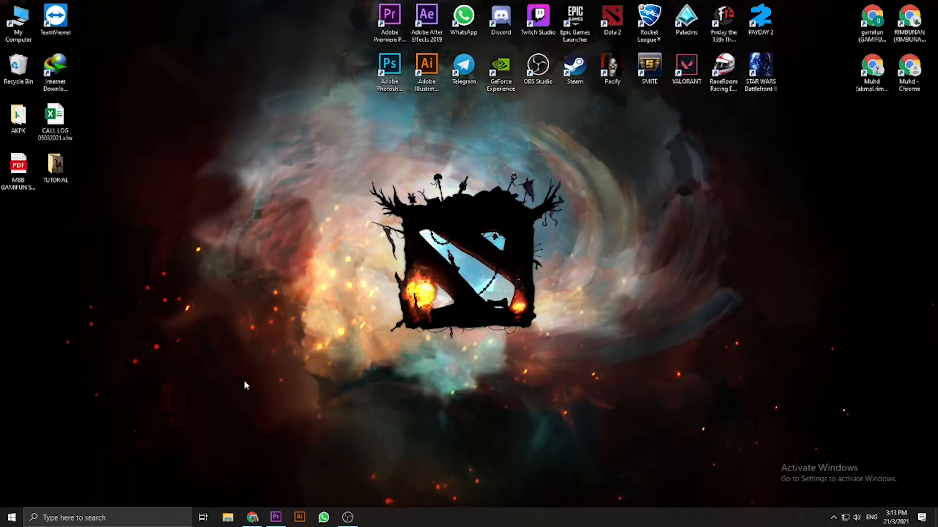
double_click(54, 168)
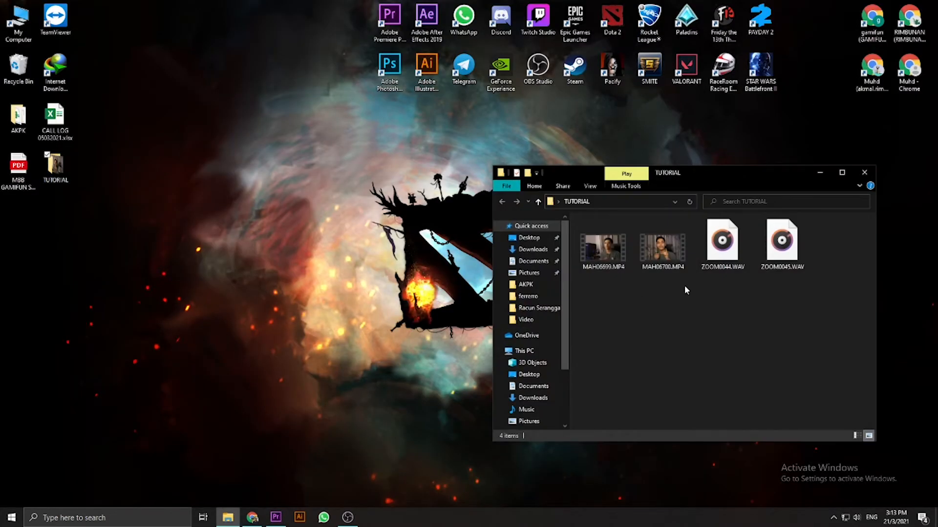
left_click(616, 248)
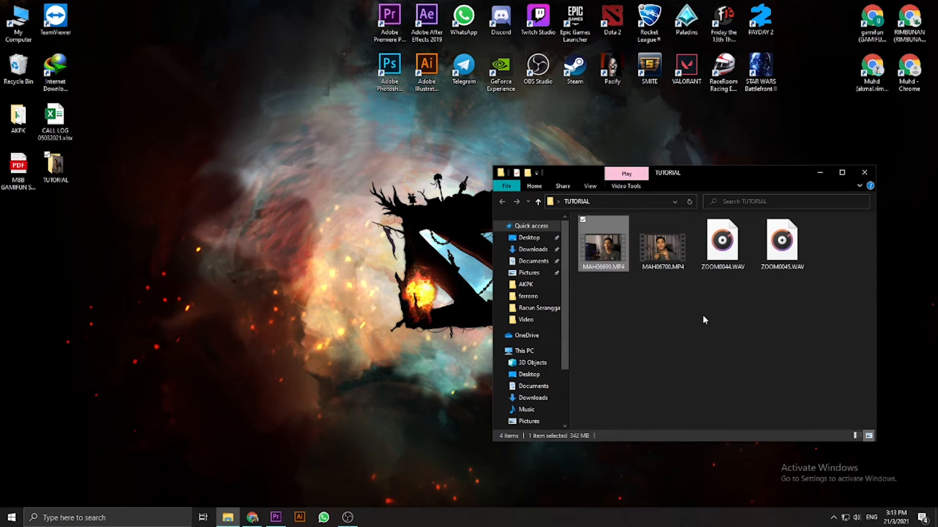
left_click(721, 254, "ctrl")
left_click_drag(606, 247, 217, 447)
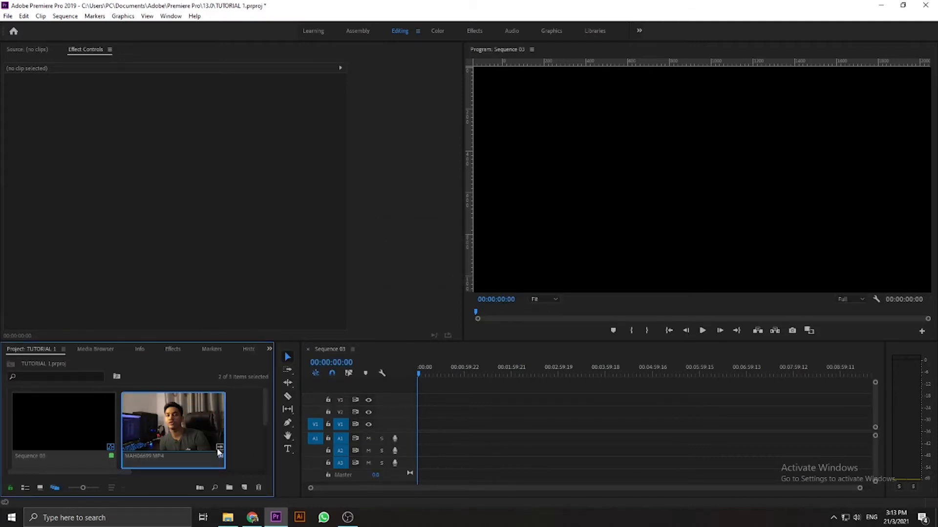
scroll(165, 452, "down", 1)
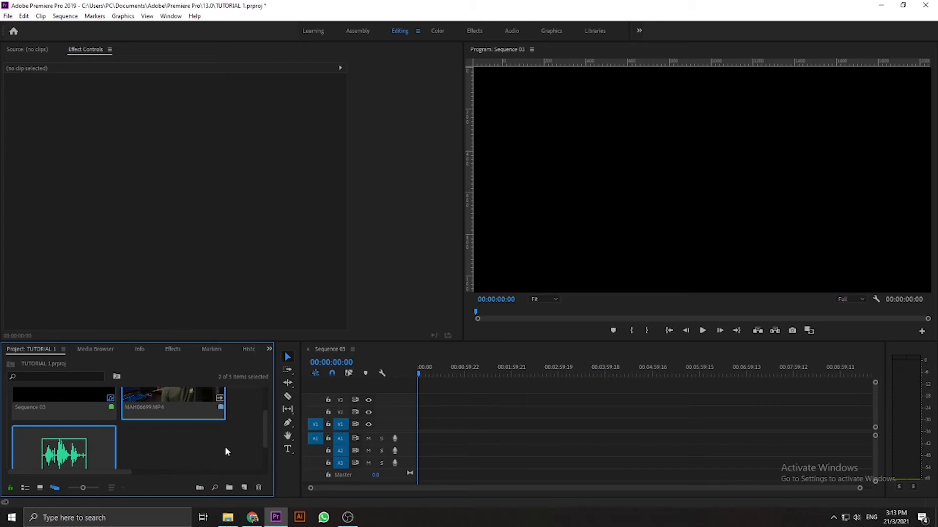
- Place the MAH06699.MP4 clip at the start of tracks V1 and A1, keeping the existing sequence settings
left_click(207, 441)
left_click_drag(178, 395, 422, 424)
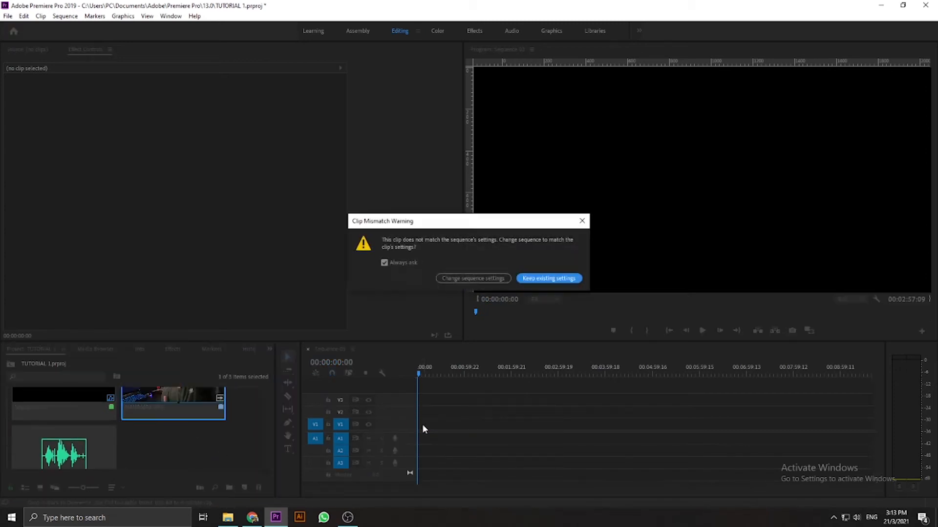
left_click(576, 281)
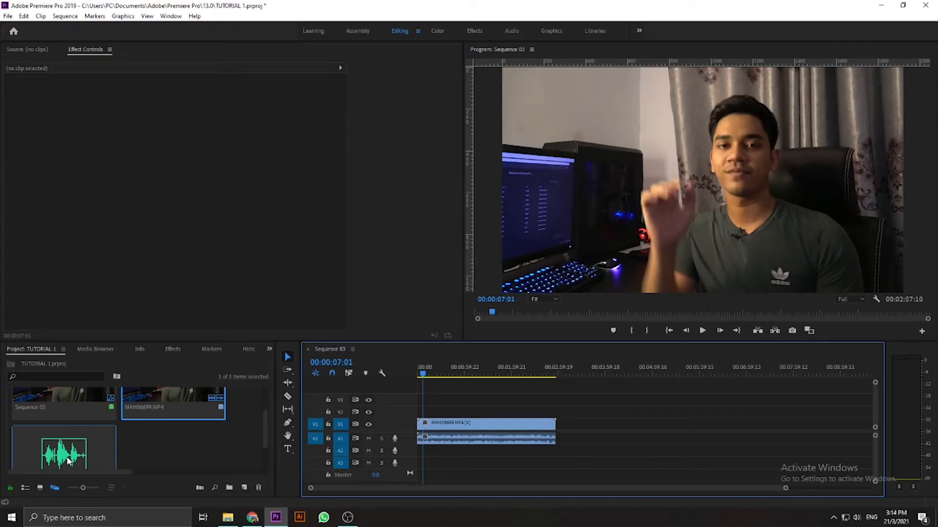
- Place the imported WAV recording at the start of track A2, and shift the MAH06699.MP4 clip forward by about 20 seconds
left_click(69, 460)
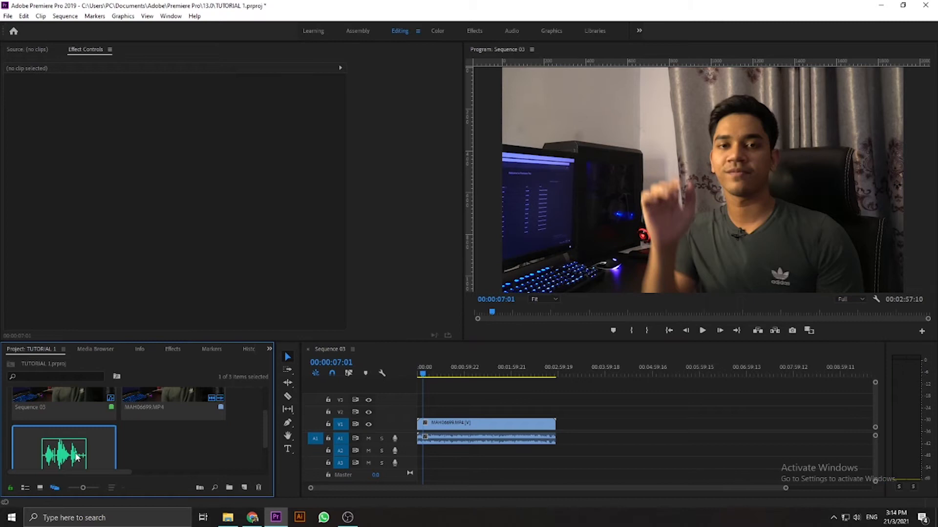
left_click_drag(76, 456, 428, 457)
left_click_drag(483, 424, 501, 428)
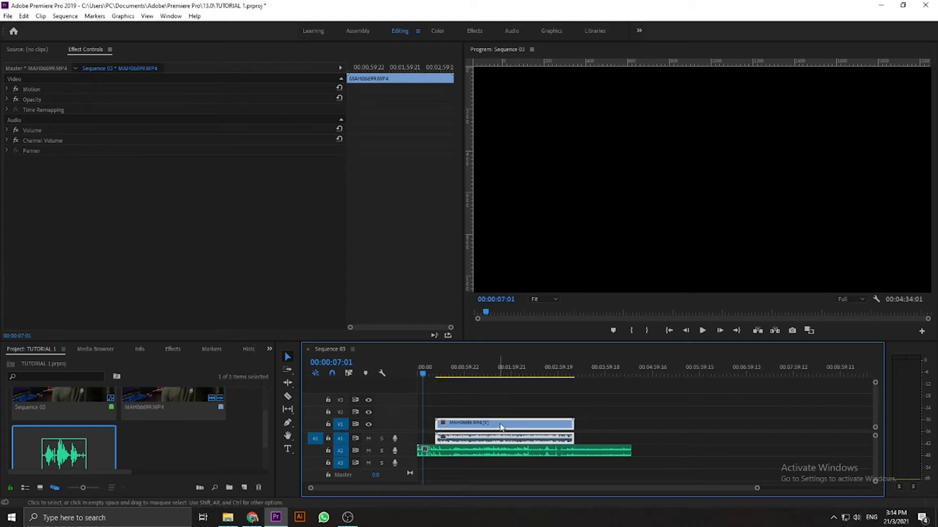
- Synchronize the video clip and the WAV recording on the timeline by audio, using track channel 1
left_click(550, 406)
left_click_drag(437, 372, 460, 374)
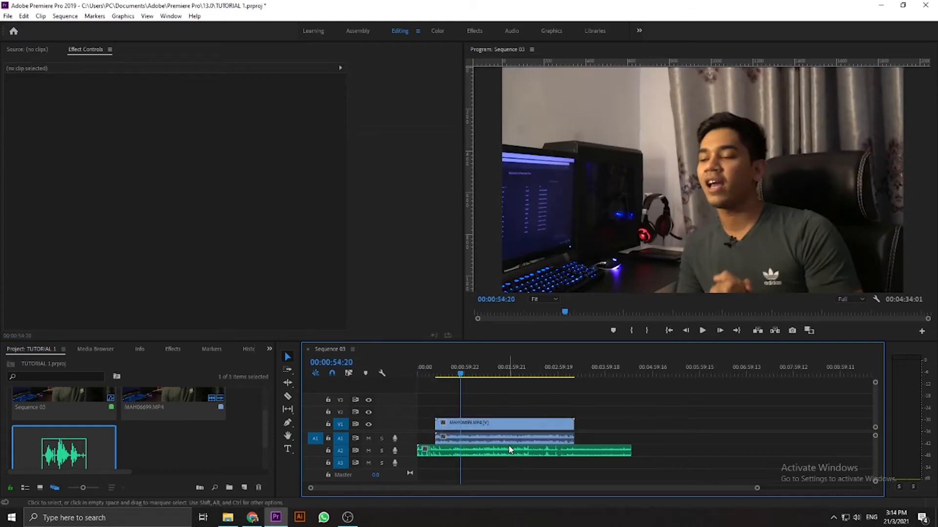
left_click_drag(521, 467, 492, 428)
right_click(496, 441)
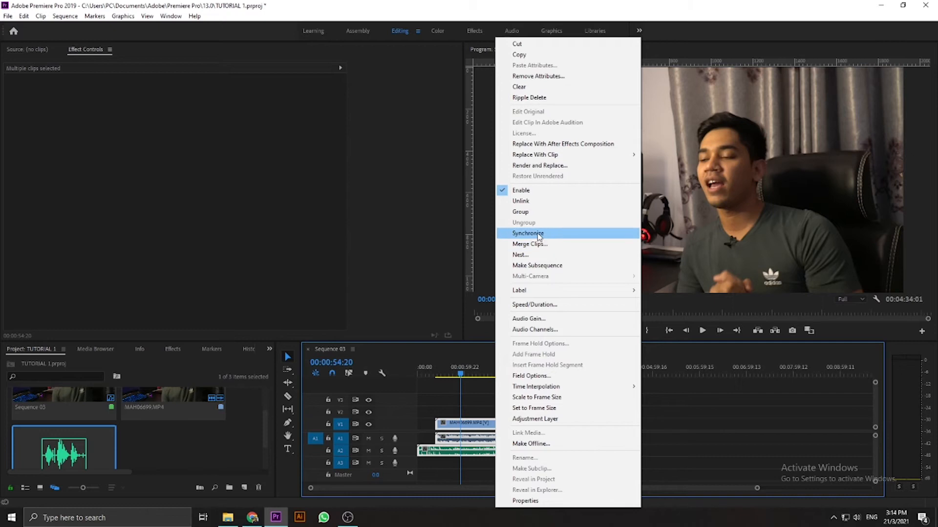
left_click(538, 234)
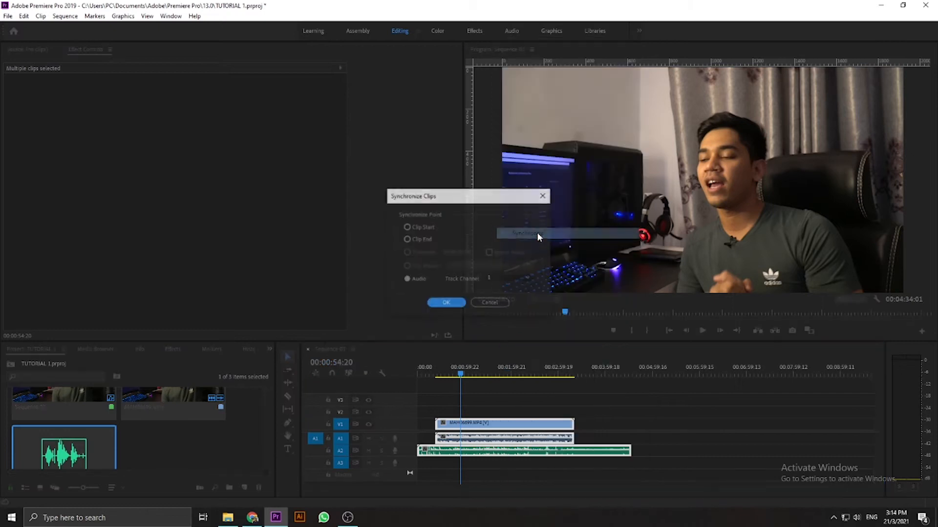
left_click(439, 304)
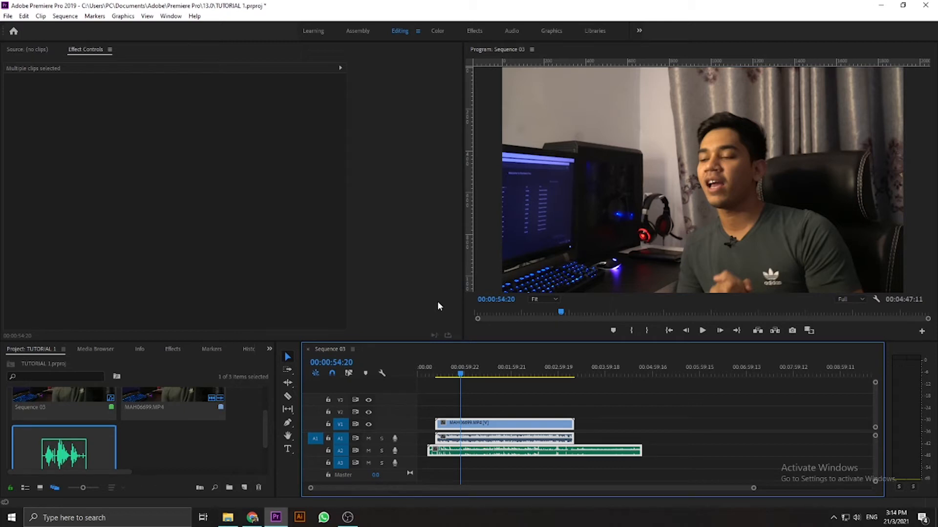
- Check the synced waveforms near the clip's opening, and trim the WAV recording's start on A2 to match the video clip's start
left_click(435, 373)
key("equal")
key("equal")
key("equal")
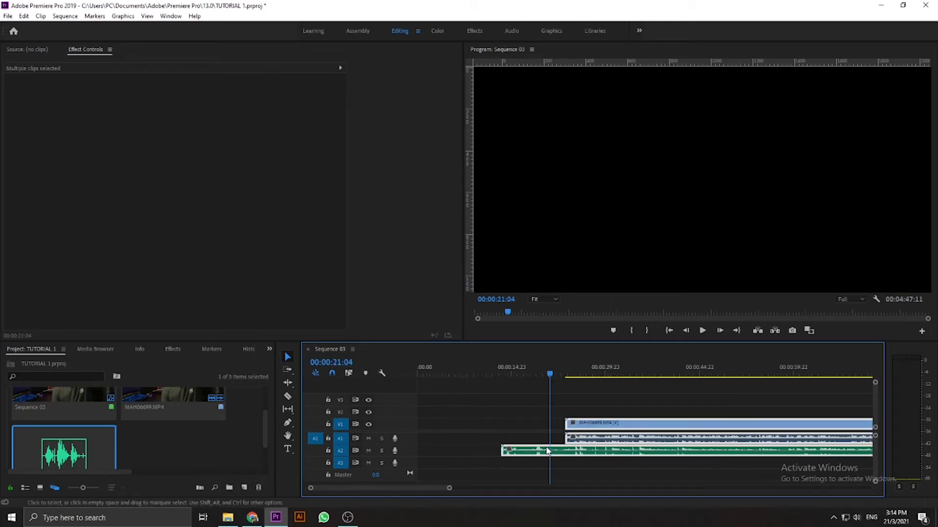
left_click(574, 409)
left_click_drag(554, 371, 611, 373)
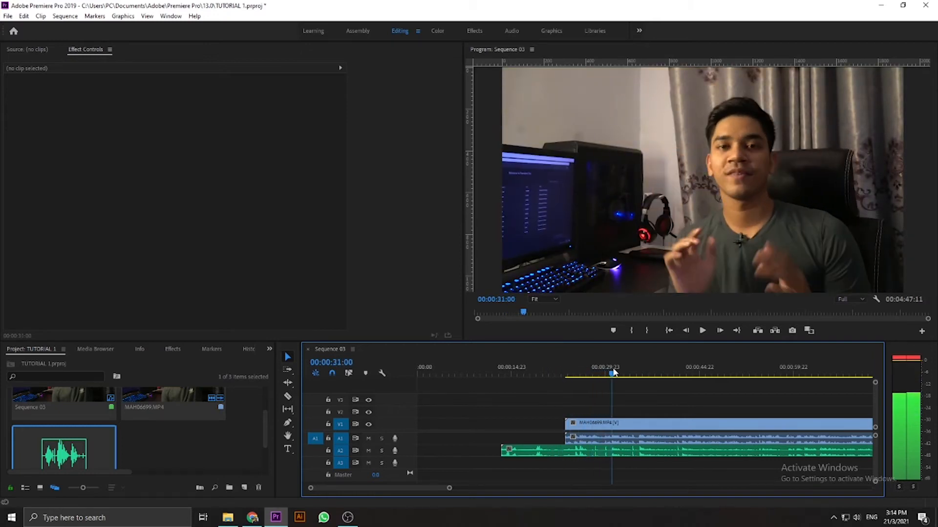
left_click(595, 442)
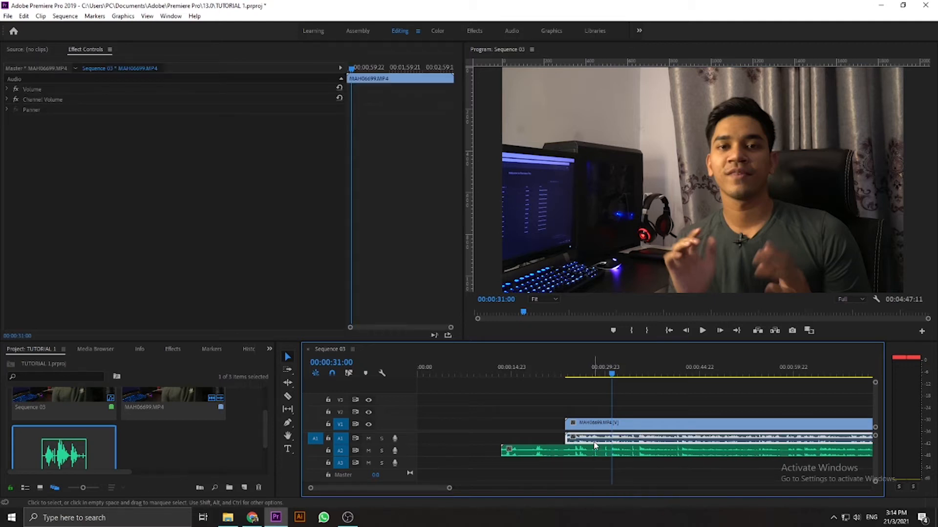
left_click(557, 394)
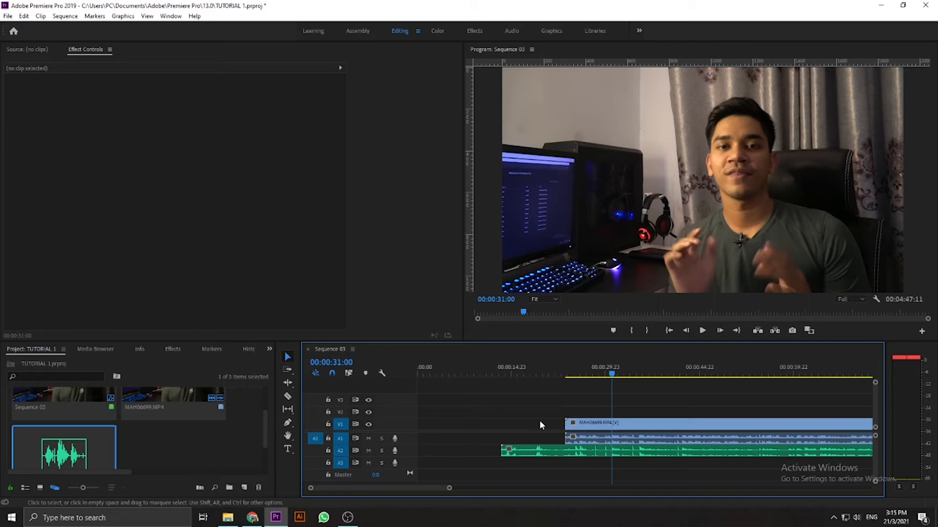
left_click_drag(498, 450, 566, 449)
key("minus")
key("minus")
key("minus")
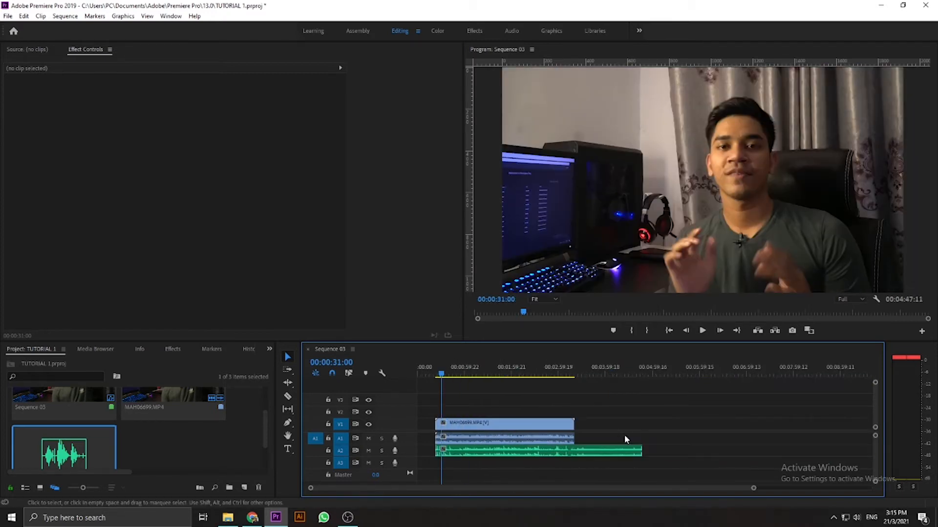
- Trim the end of the WAV recording on A2 to match the end of the MAH06699.MP4 clip
left_click(574, 372)
left_click_drag(574, 372, 573, 372)
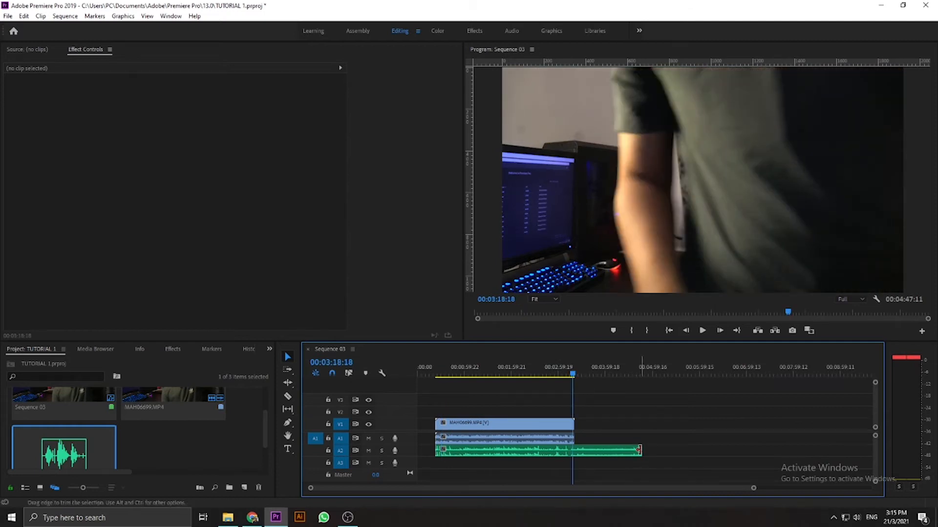
left_click_drag(636, 451, 574, 450)
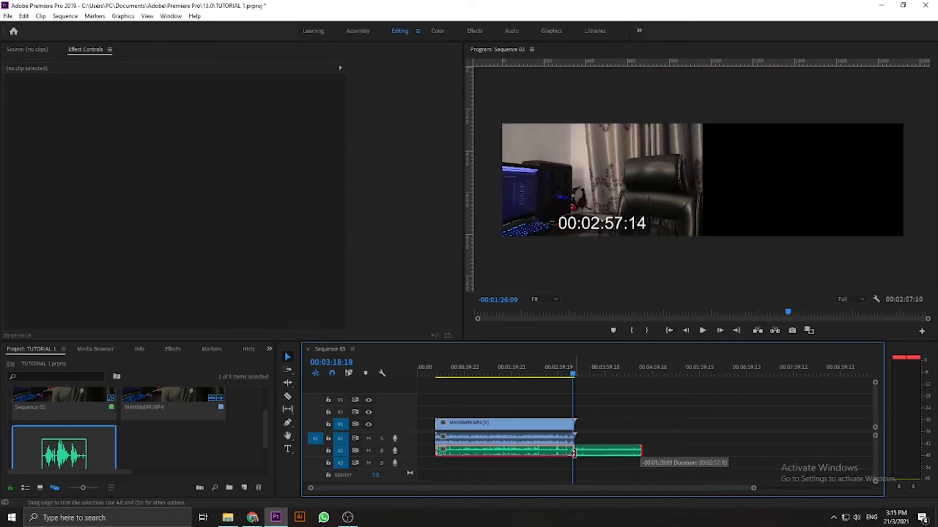
key("equal")
key("equal")
key("equal")
key("minus")
key("minus")
key("minus")
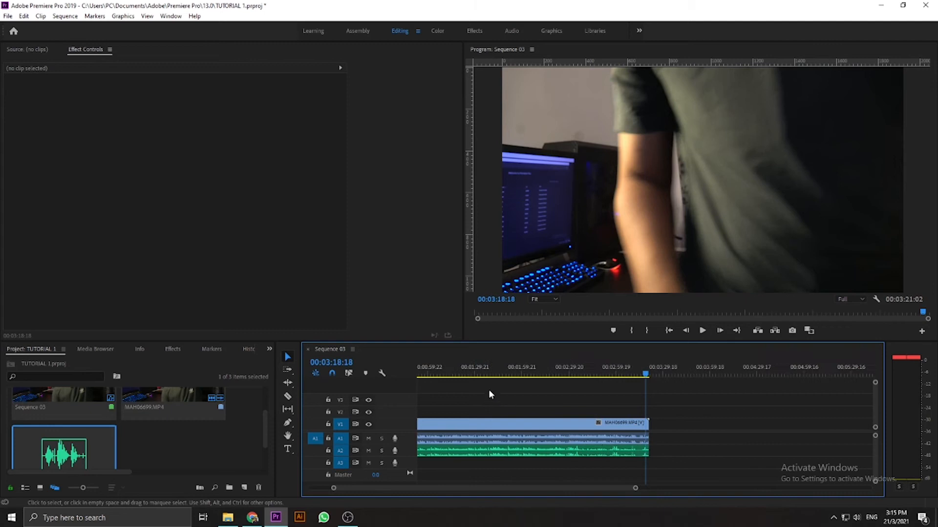
- Delete the camera audio from A1 and move the ZOOM0044.WAV recording up from A2 to A1
left_click(501, 448)
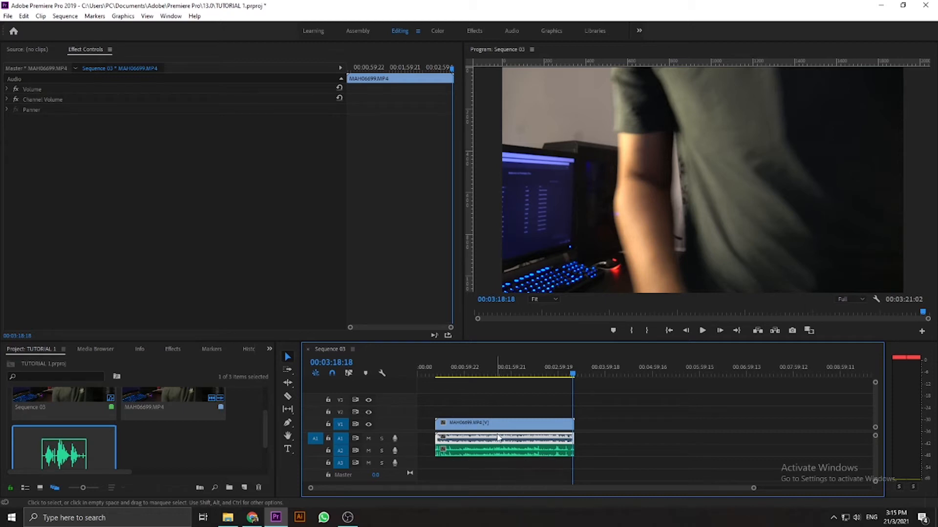
left_click(494, 452)
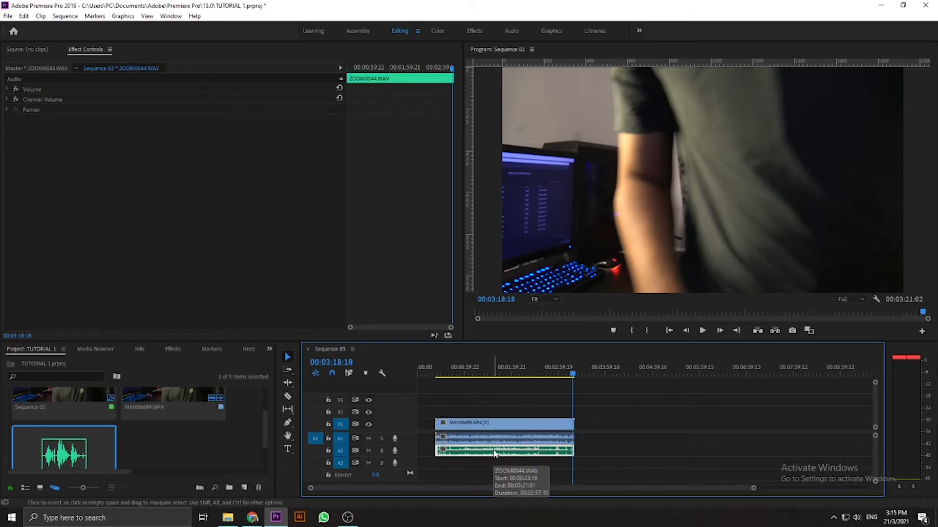
left_click(500, 441)
key("Delete")
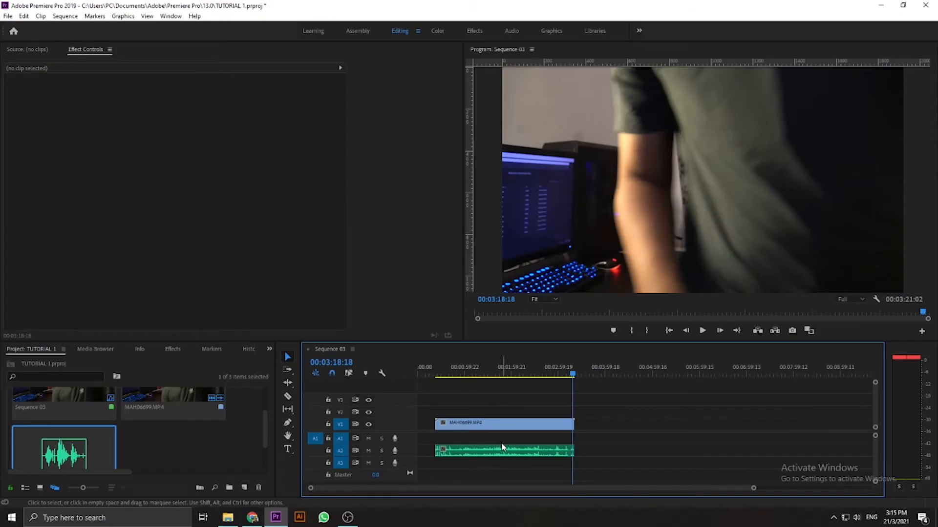
left_click_drag(502, 448, 502, 435)
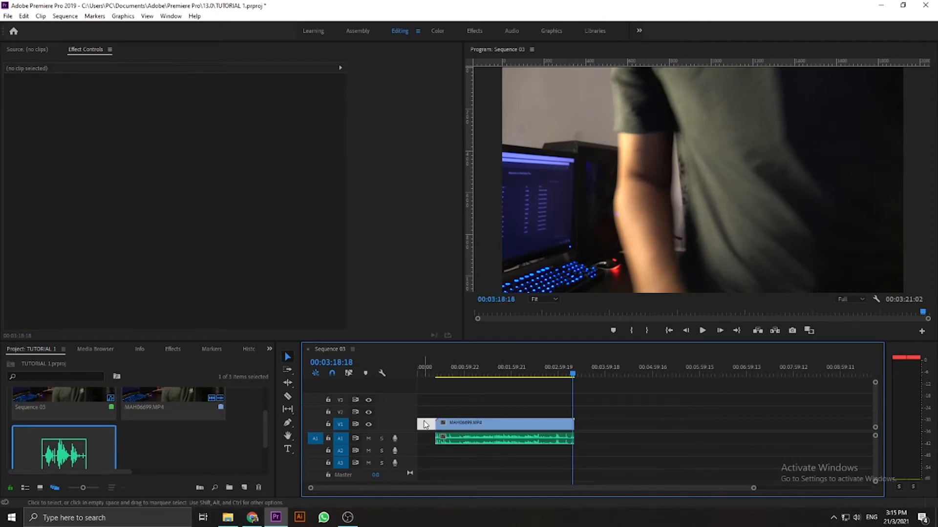
- Close the empty gap before the clips and return the playhead to the start of the sequence
key("Delete")
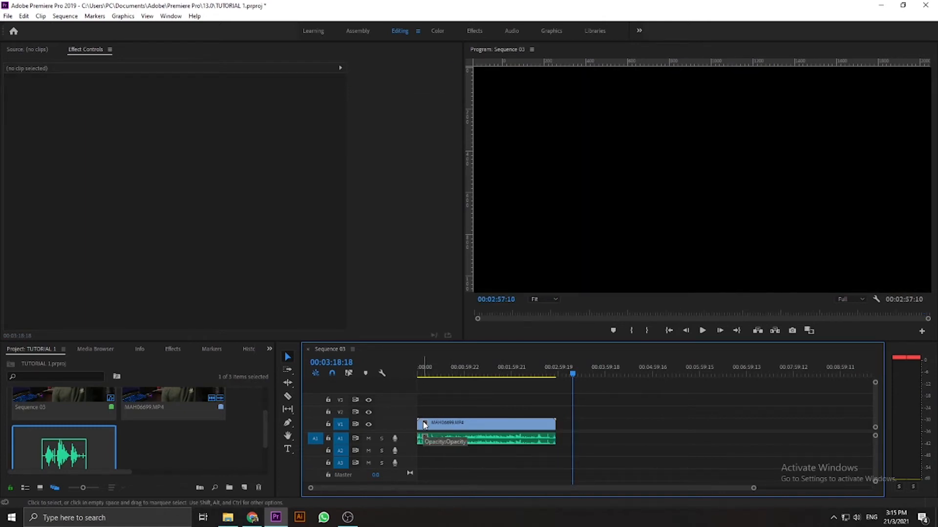
key("Home")
key("backslash")
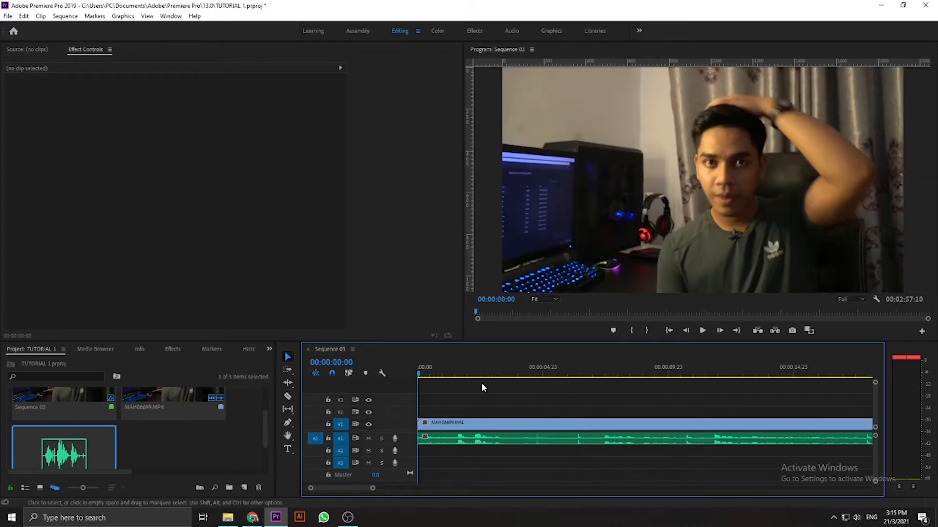
- Play the opening footage, park the playhead at 00:00:18:09, and make the Razor tool active
left_click(288, 397)
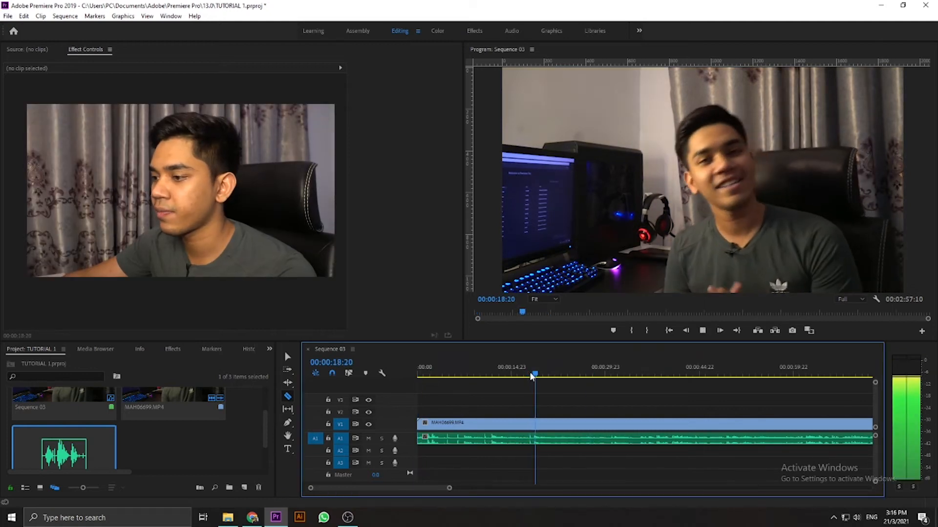
key("space")
left_click(531, 374)
key("space")
key("space")
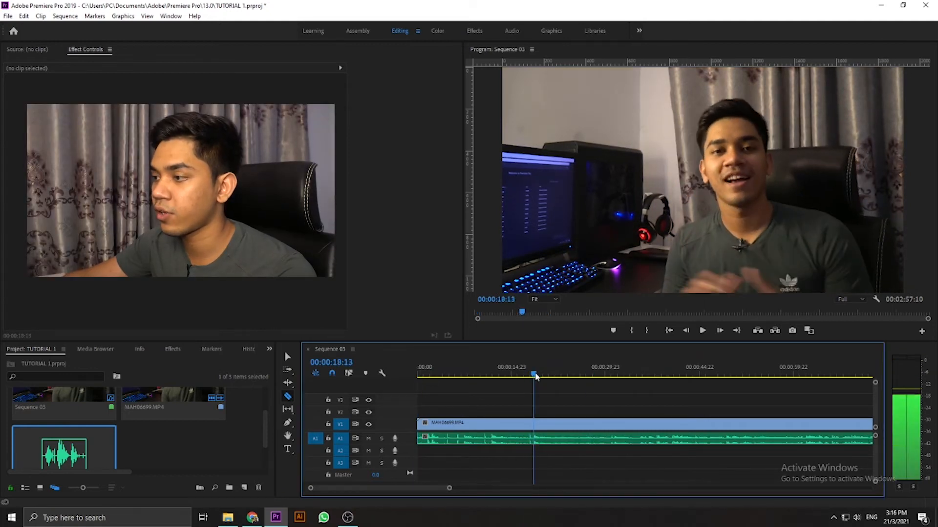
left_click(533, 373)
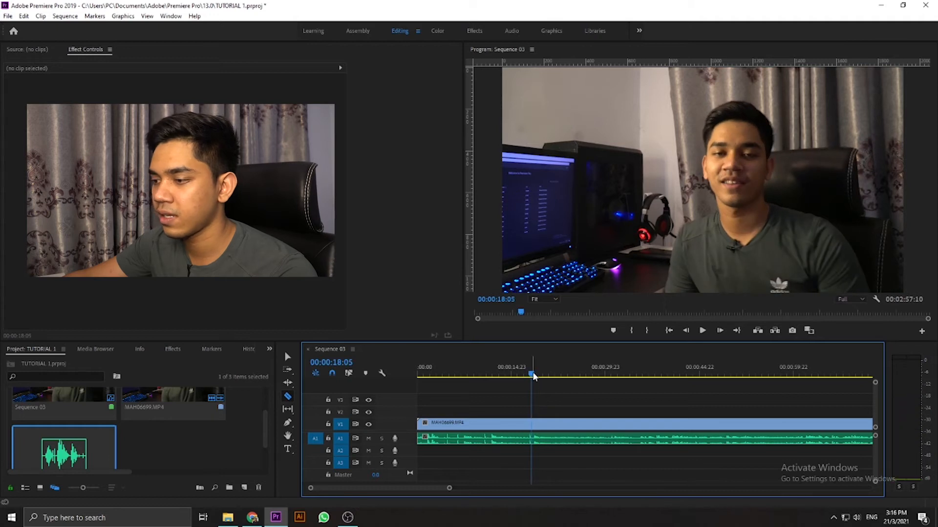
left_click(533, 375)
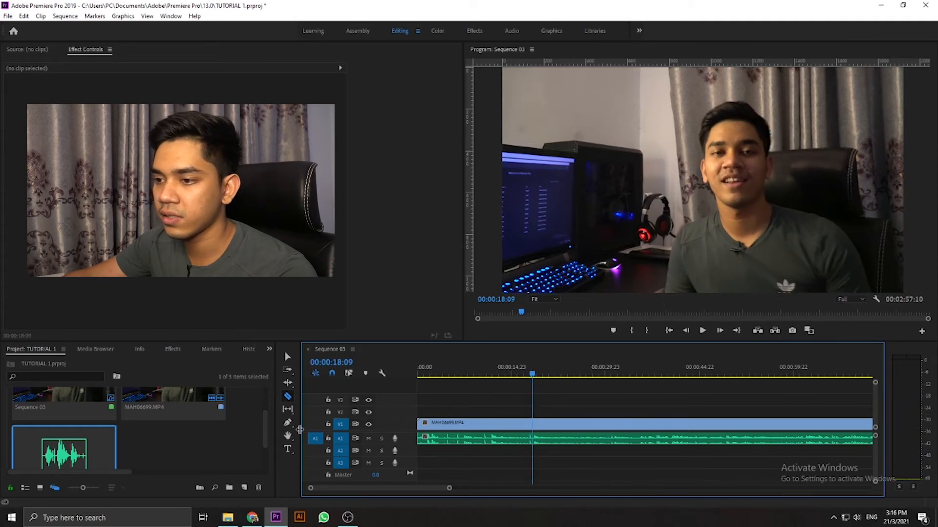
left_click(290, 400)
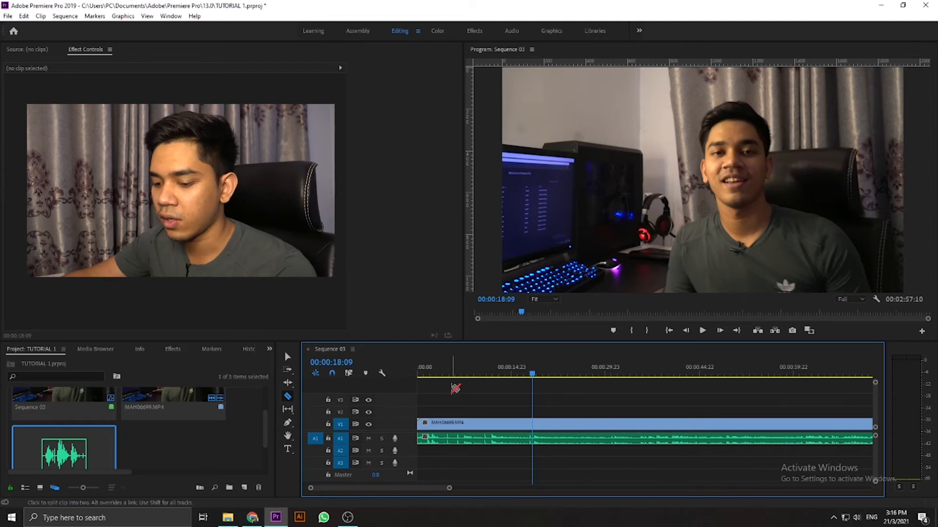
key("v")
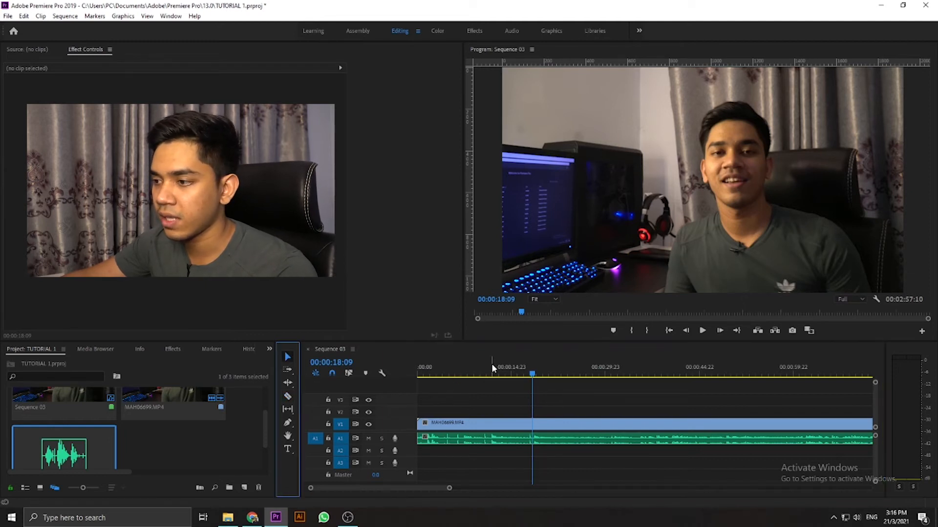
key("c")
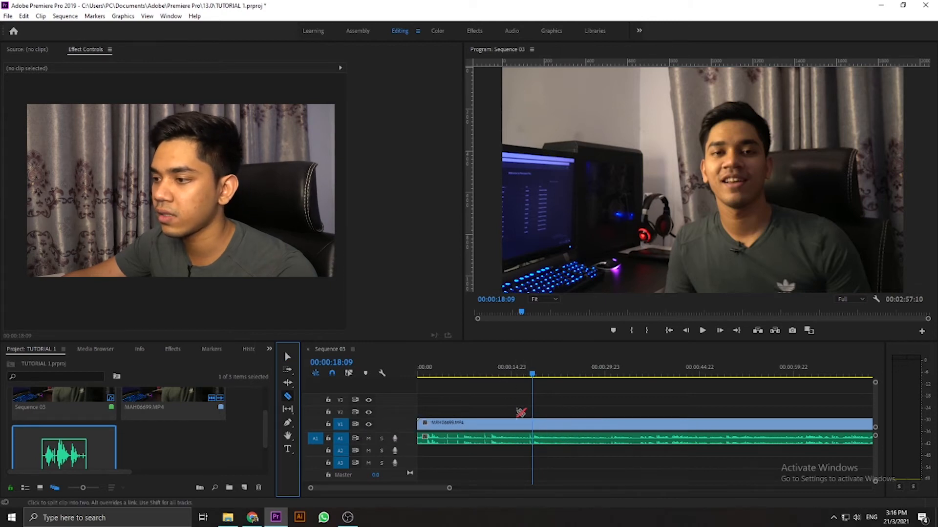
key("equal")
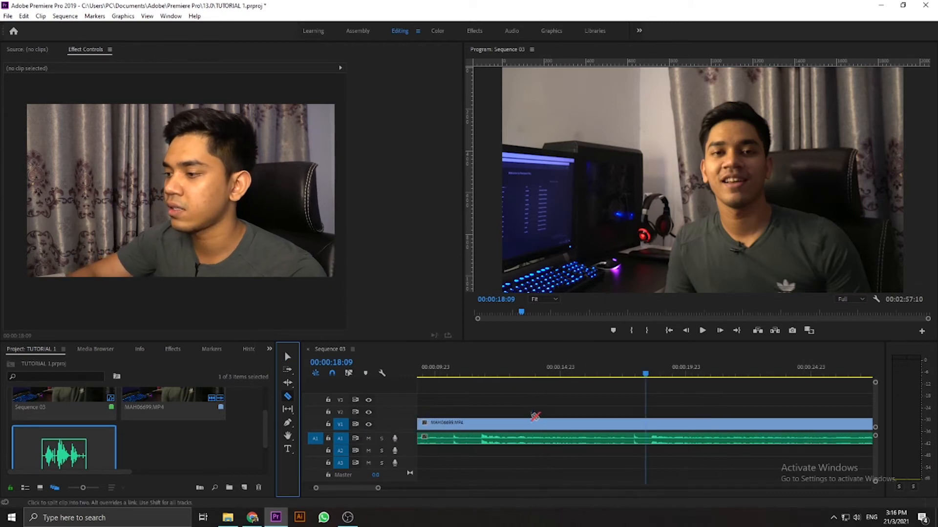
key("minus")
key("equal")
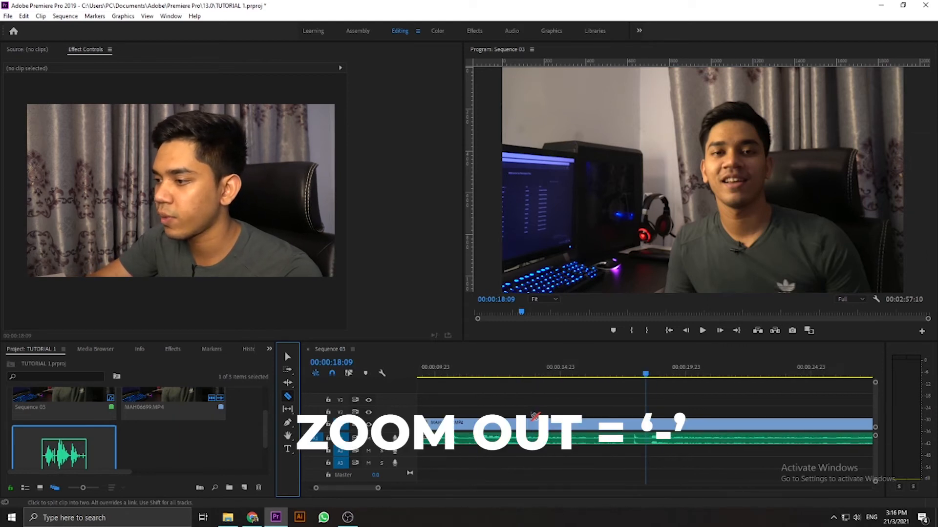
key("minus")
key("minus")
key("minus")
key("equal")
key("equal")
key("minus")
key("minus")
key("minus")
key("equal")
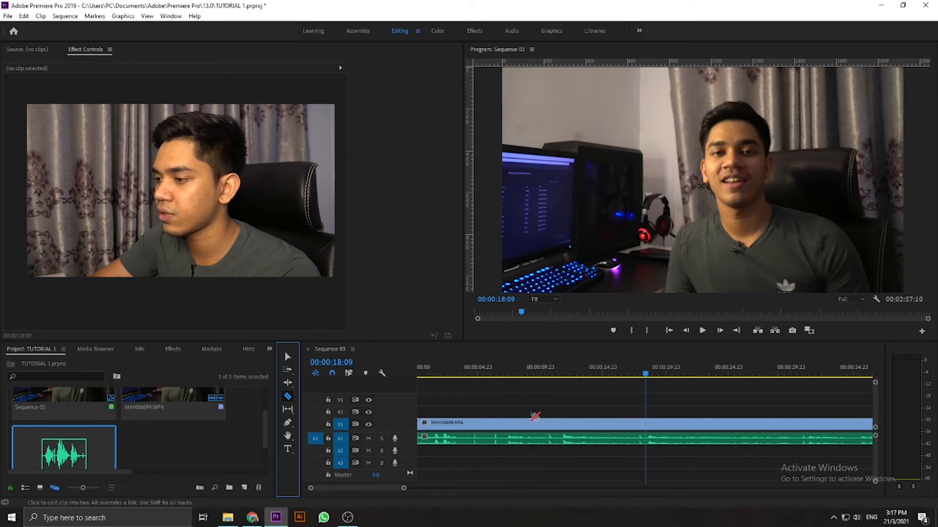
- Cut the video and audio clips at 00:00:18:09, and cut the V1 clip again at 00:00:19:16
scroll(535, 418, "down", 3)
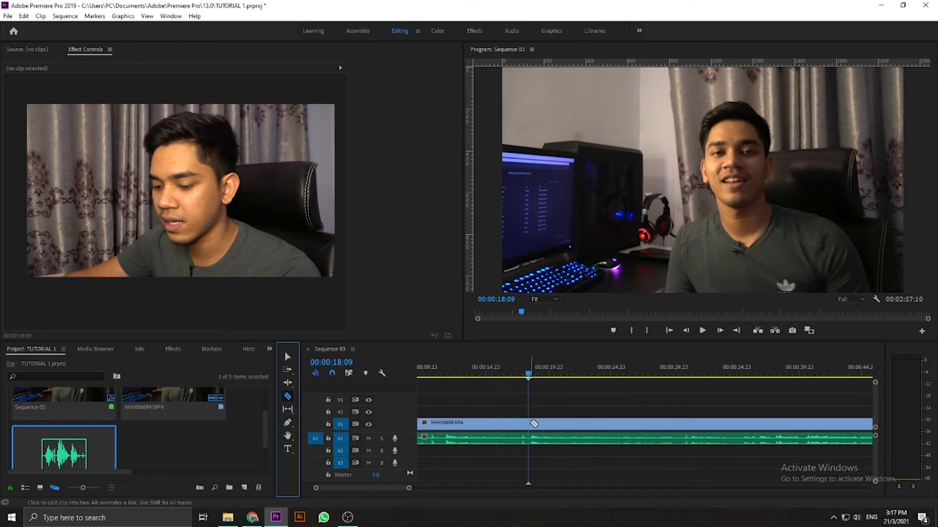
left_click(529, 423)
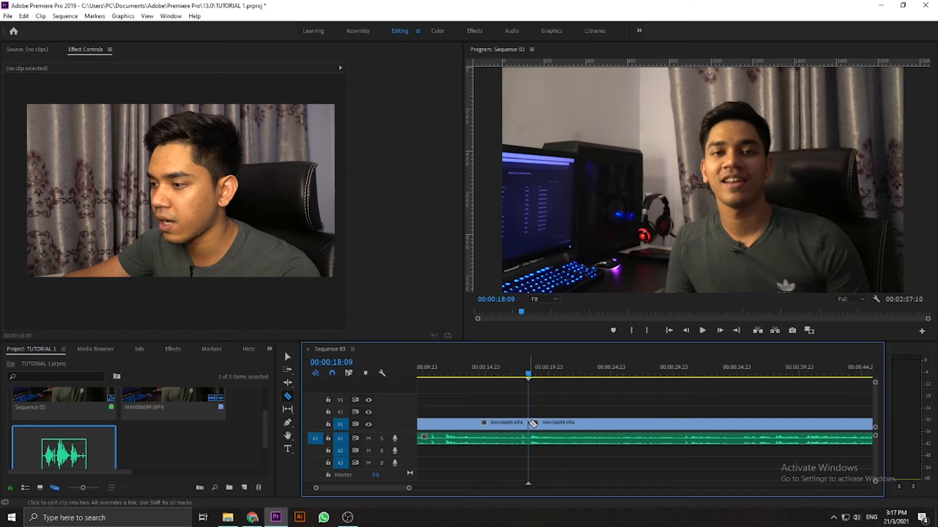
left_click(545, 374)
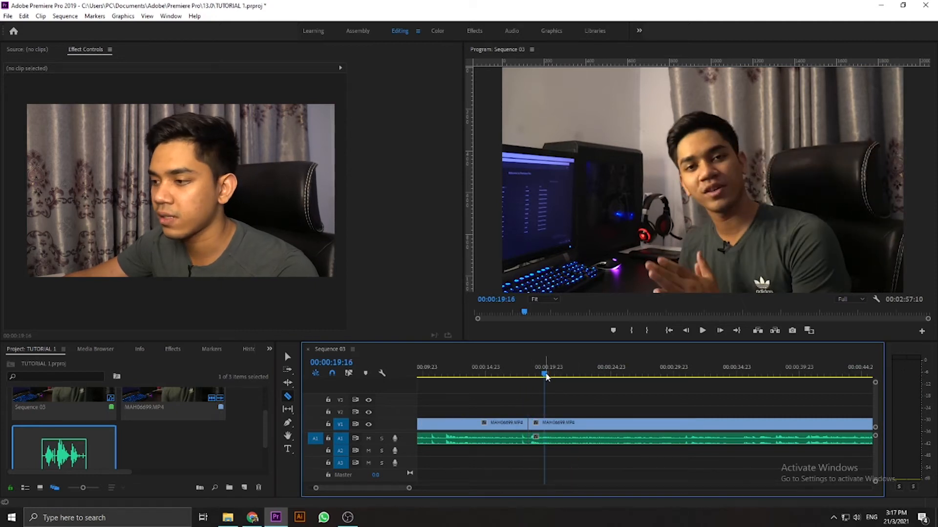
left_click(544, 424)
- Delete the video and audio segments that come before the cut at 00:00:18:09
key("v")
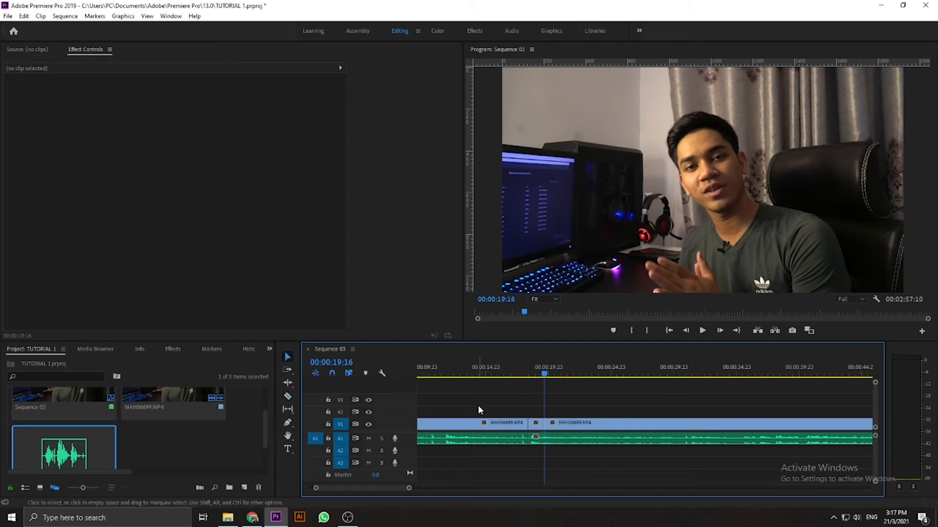
left_click_drag(502, 409, 463, 461)
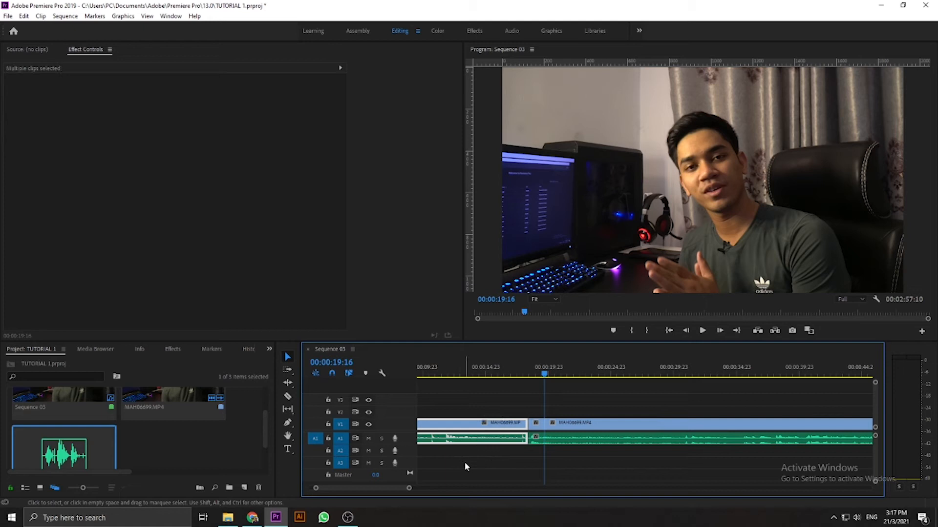
key("BackSpace")
key("minus")
key("minus")
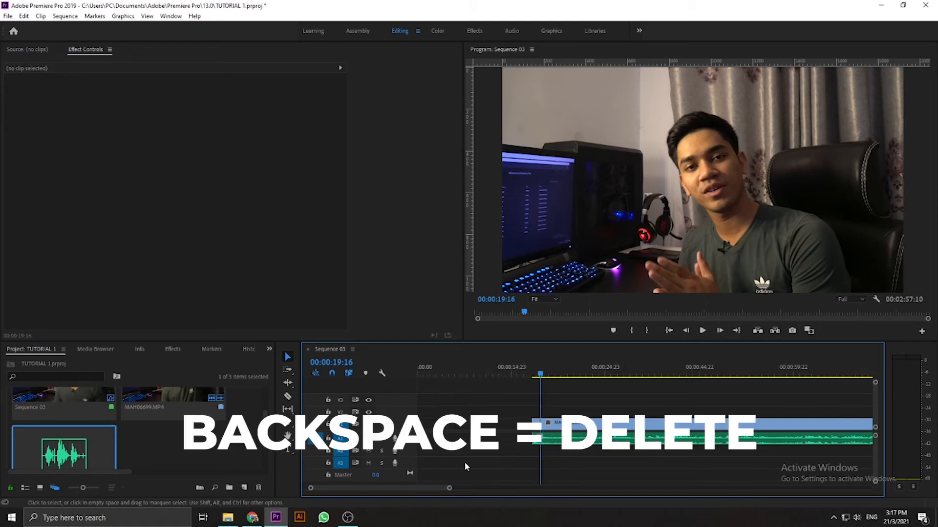
- Close the empty gap before the remaining clips and return the playhead to the start of the sequence
left_click(431, 424)
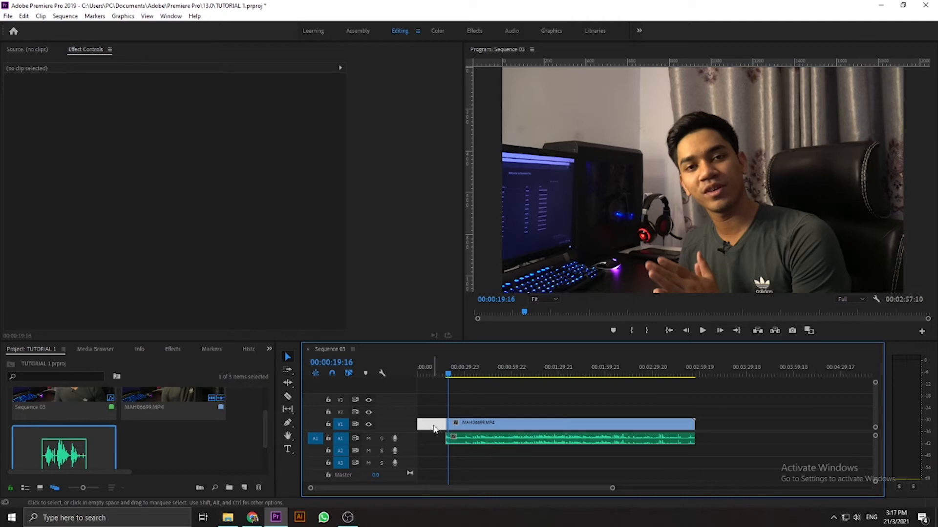
key("BackSpace")
left_click_drag(431, 370, 388, 371)
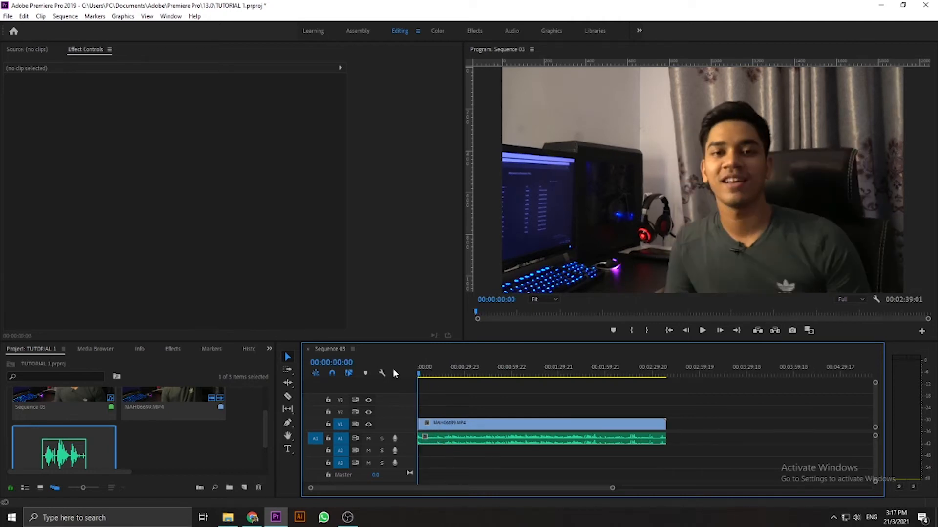
key("backslash")
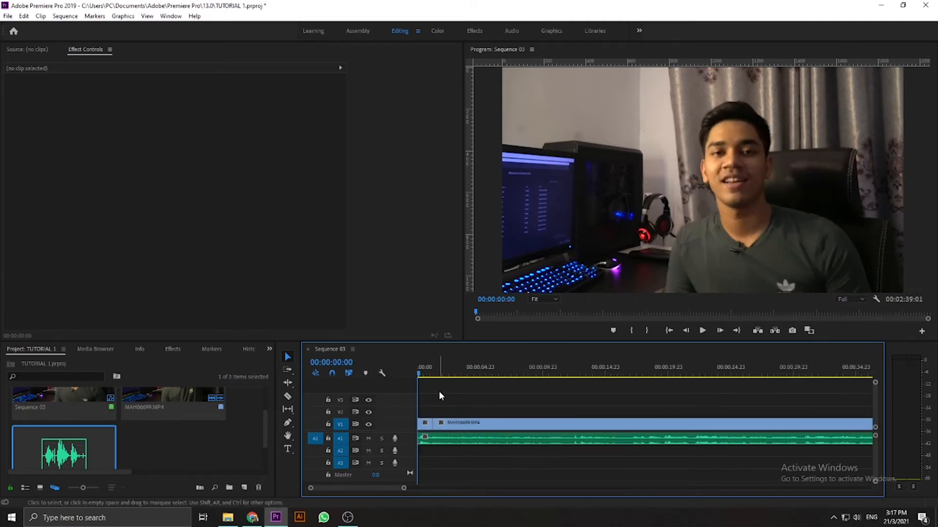
- Undo the gap closing, the deletion of the opening segments and the extra V1 cut at 00:00:19:16
key("ctrl+z")
key("ctrl+z")
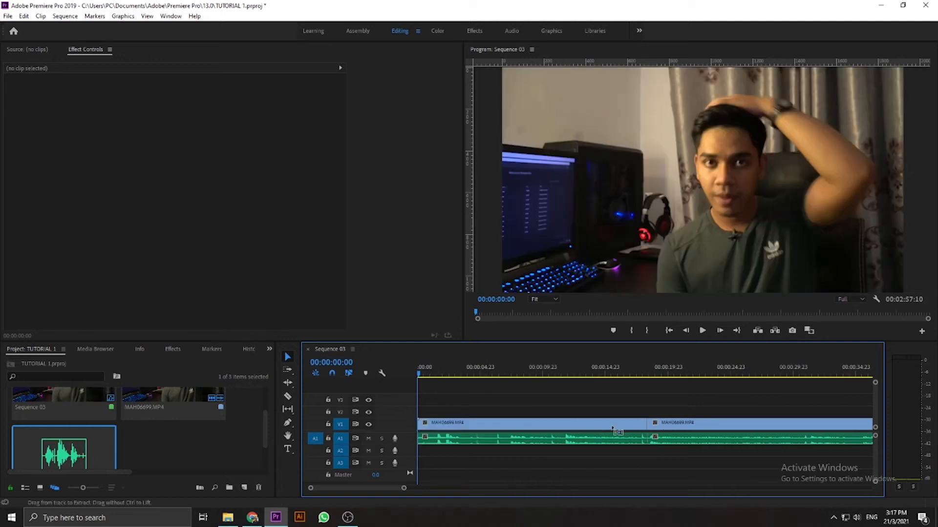
- Delete the opening video and audio segments before 00:00:18:09 and close the gap they leave
left_click(590, 424)
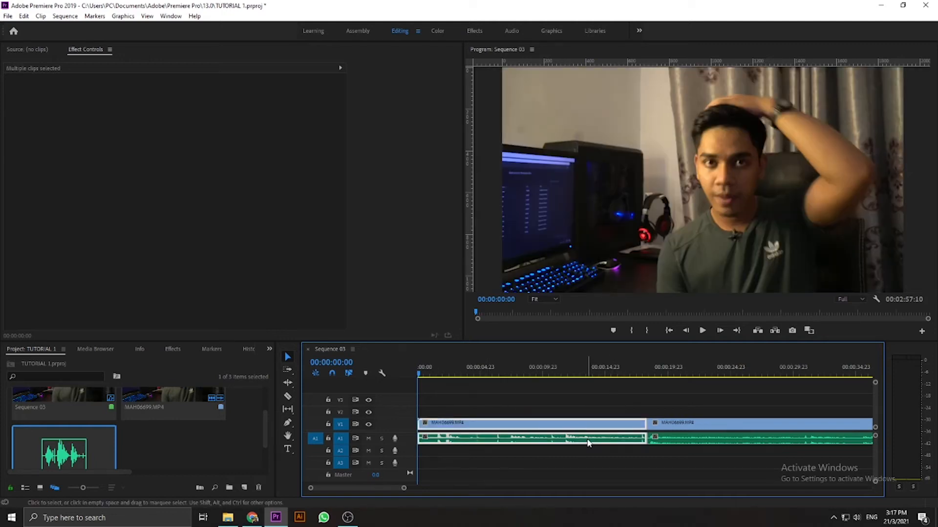
key("Delete")
left_click(586, 429)
key("Delete")
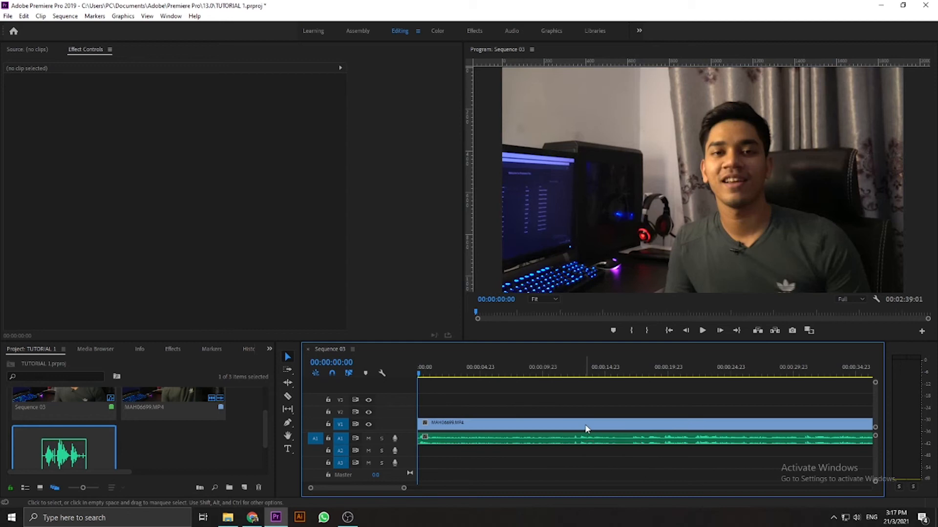
- Move the playhead back to 00:00:15:08, at the cut between the first two clips
key("minus")
key("minus")
key("minus")
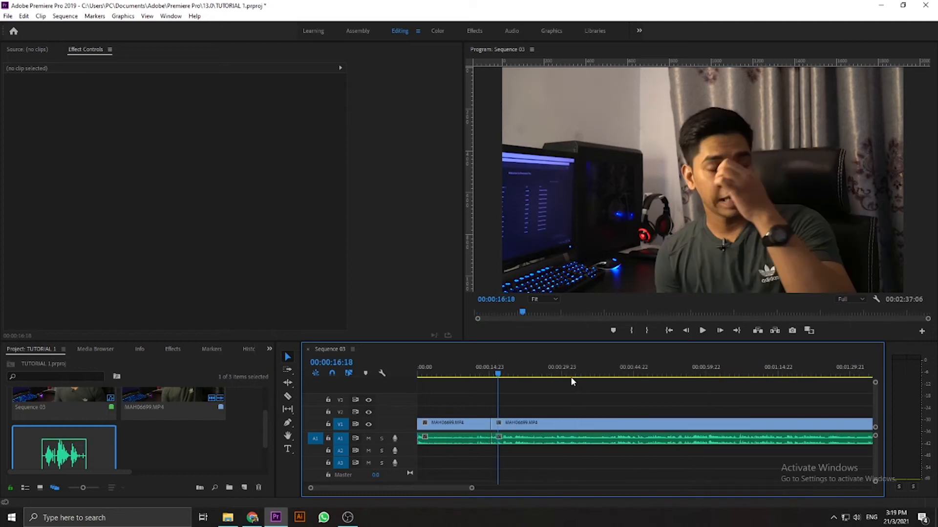
left_click_drag(488, 374, 434, 373)
key("minus")
key("minus")
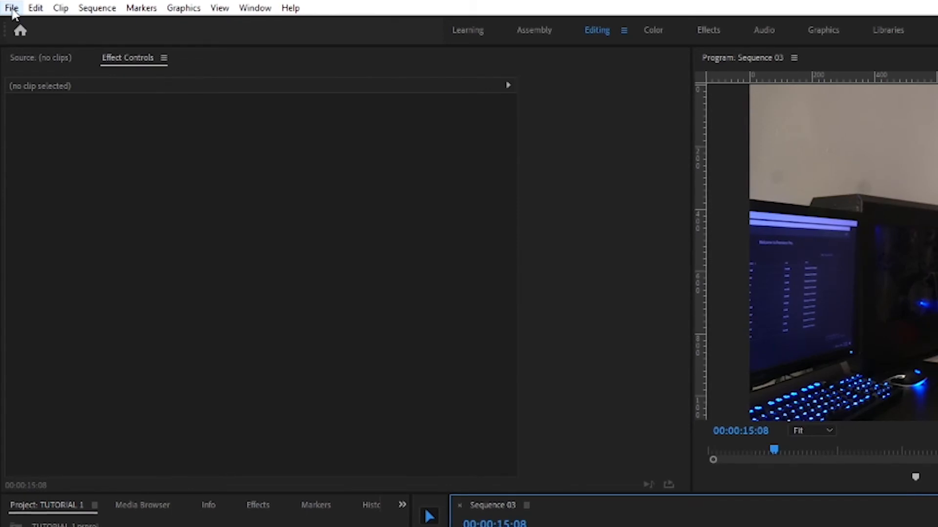
- Open the keyboard shortcut settings and load the Adobe Premiere Pro Default layout preset
left_click(12, 9)
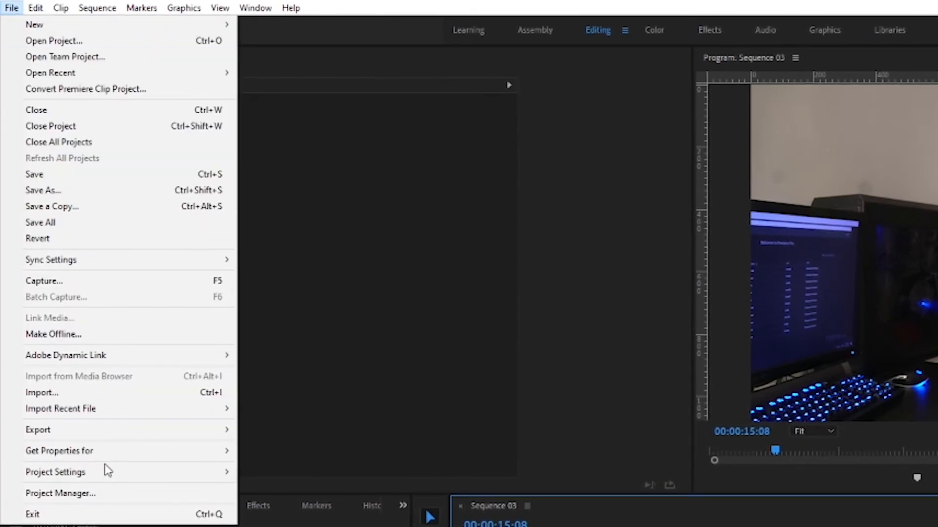
mouse_move(39, 11)
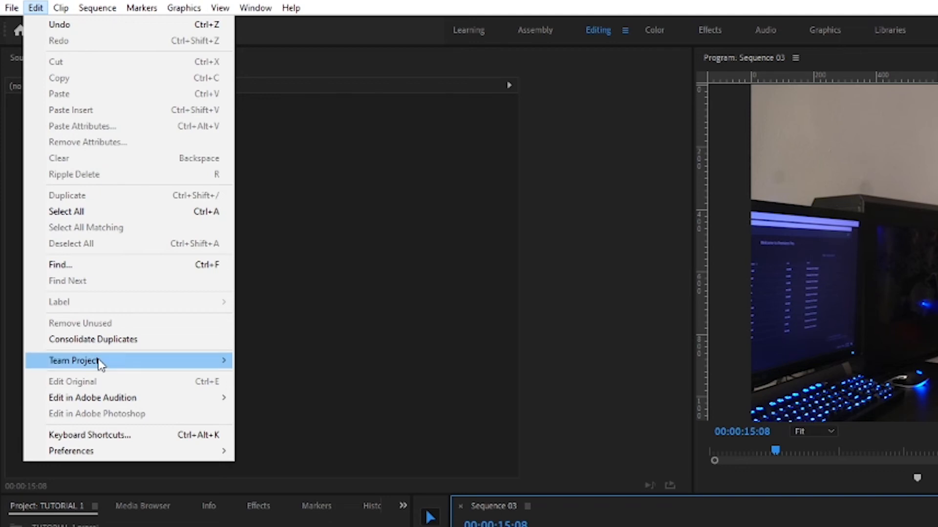
left_click(117, 434)
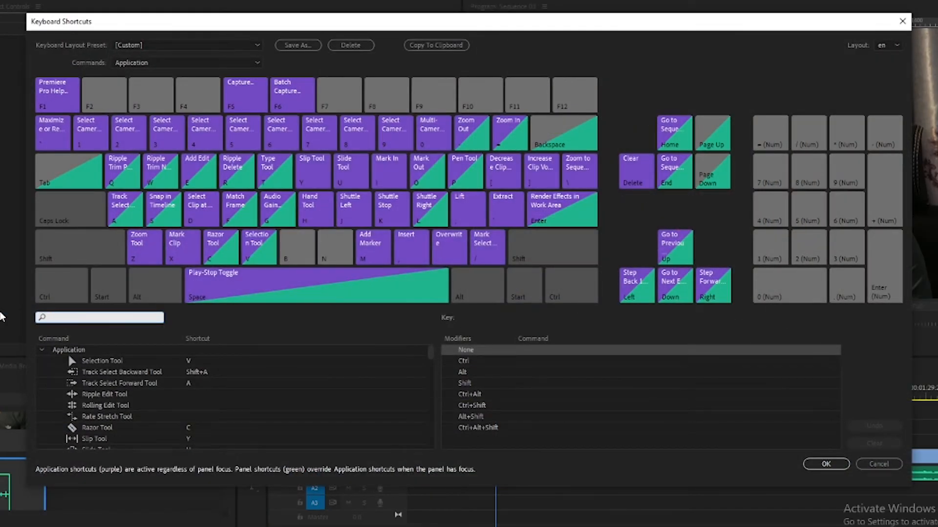
left_click(163, 45)
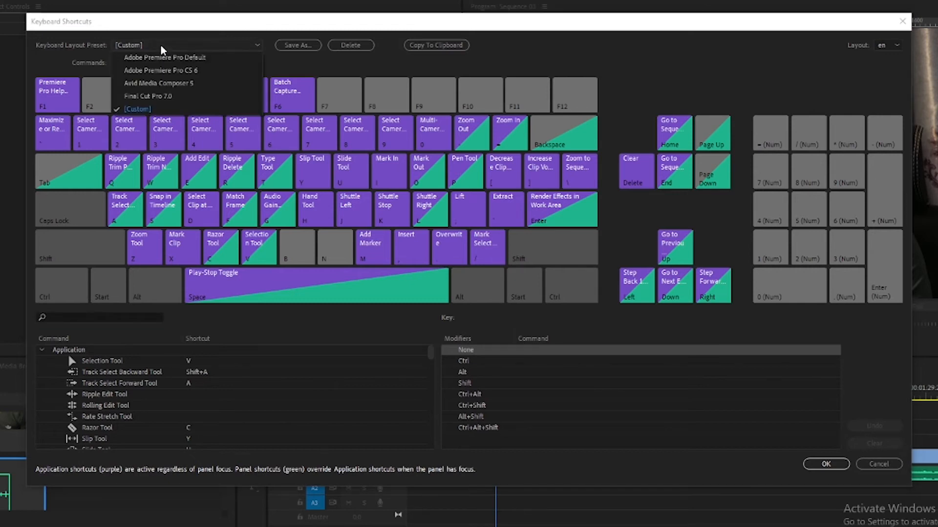
left_click(163, 57)
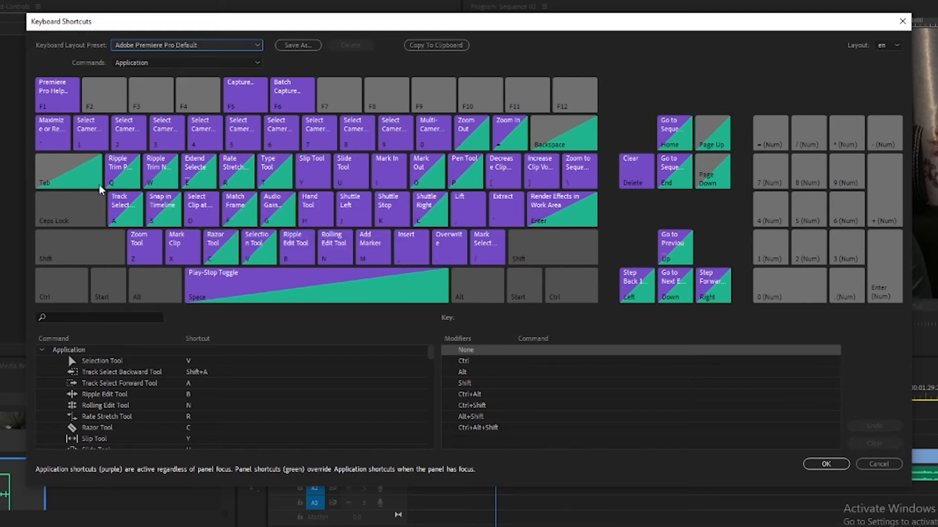
- Remove Extend Selected Edit to Playhead from the E key and assign Ripple Delete to E instead
left_click(187, 175)
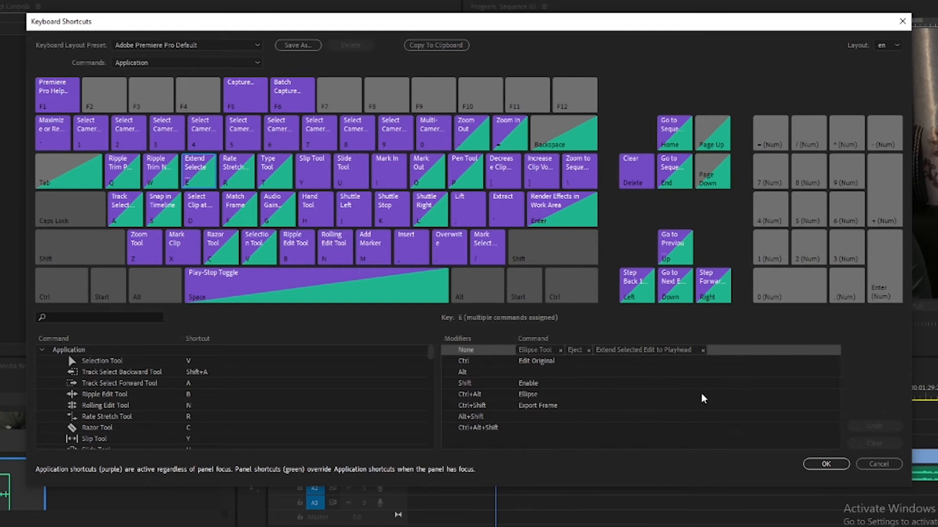
left_click(703, 350)
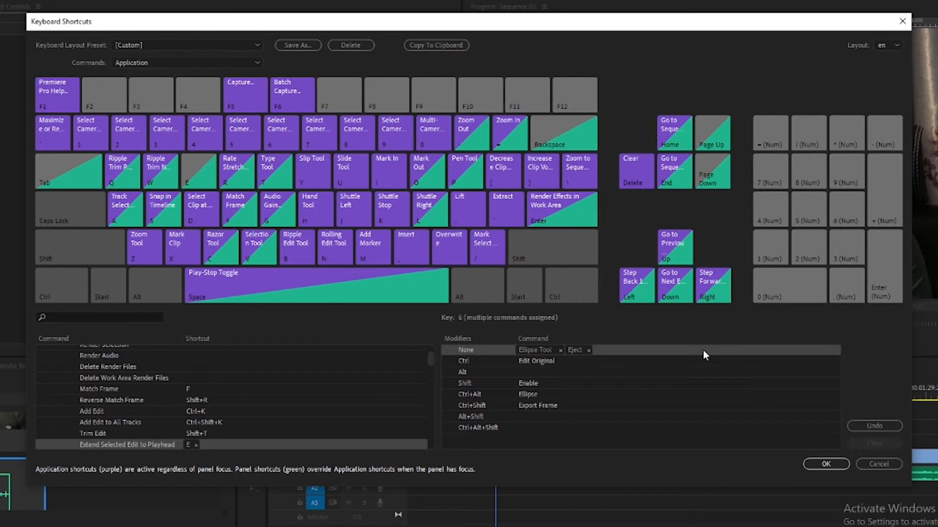
left_click(114, 318)
type("Ripple")
left_click(126, 382)
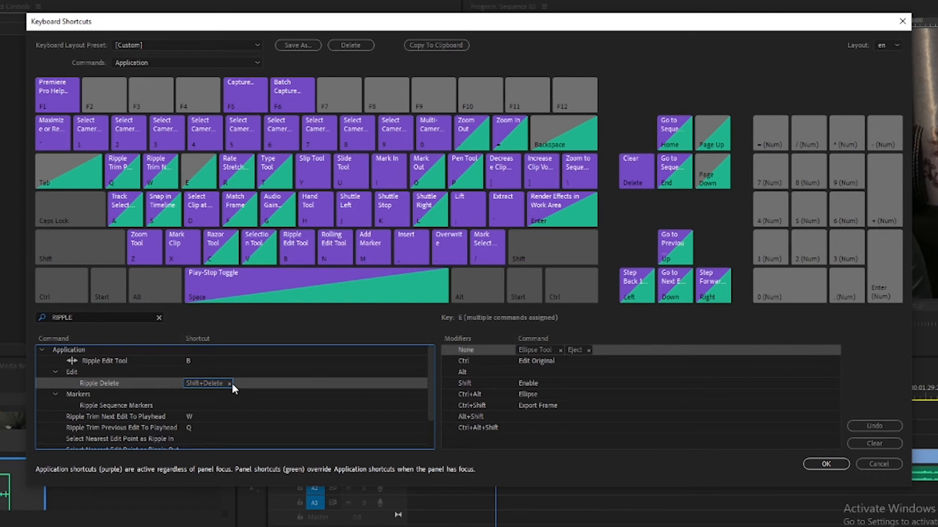
left_click(139, 382)
left_click_drag(126, 388, 204, 176)
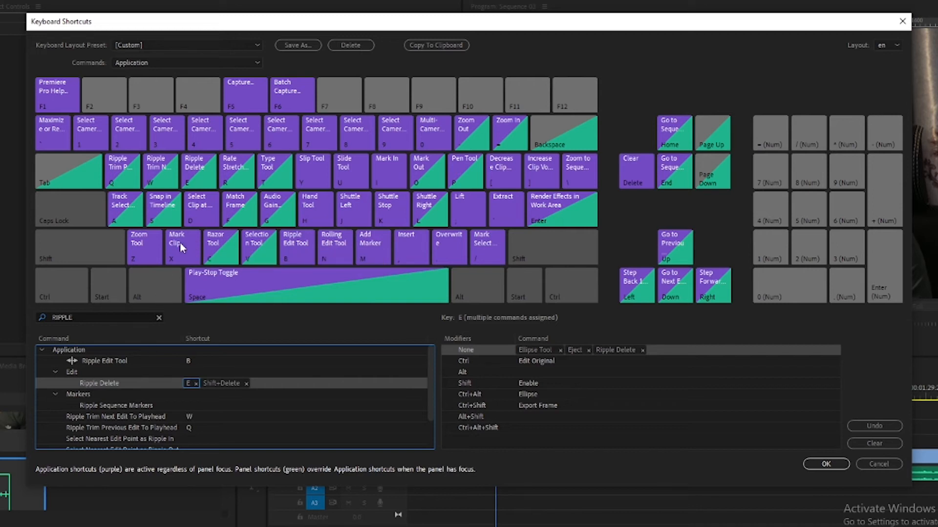
- Remove the Rewind command from the R key's assignments
left_click(234, 175)
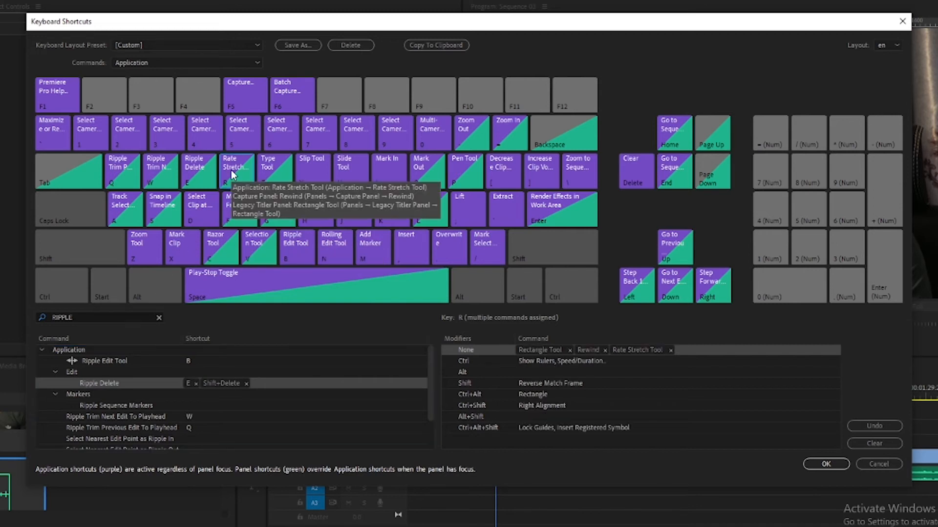
left_click(603, 351)
left_click(605, 351)
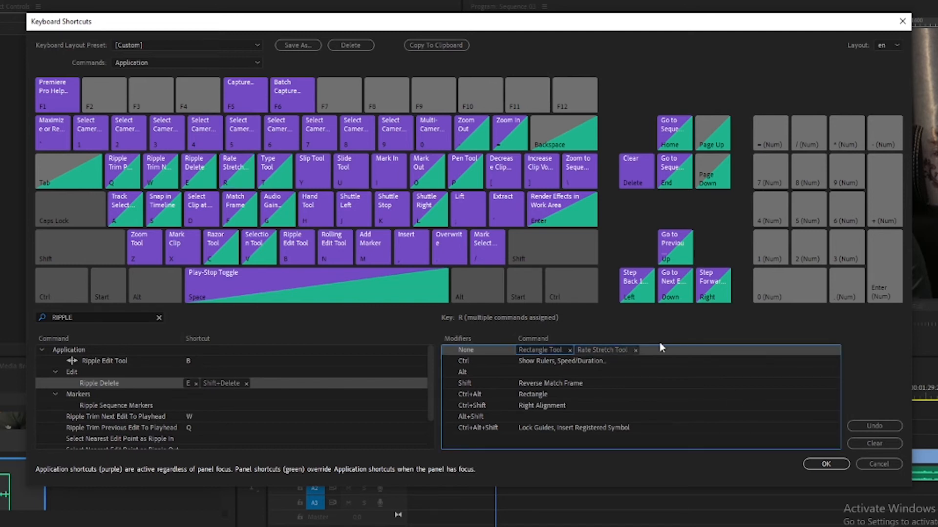
- Find the Add Edit command, assign it to the R key, and save the custom shortcuts
left_click(101, 319)
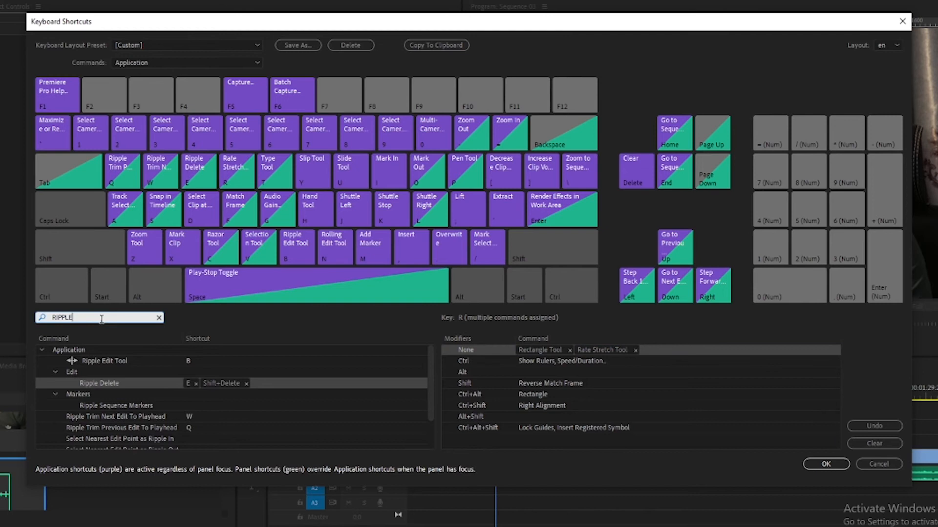
key("BackSpace")
key("BackSpace")
key("BackSpace")
key("BackSpace")
key("BackSpace")
key("BackSpace")
type("ADD ED")
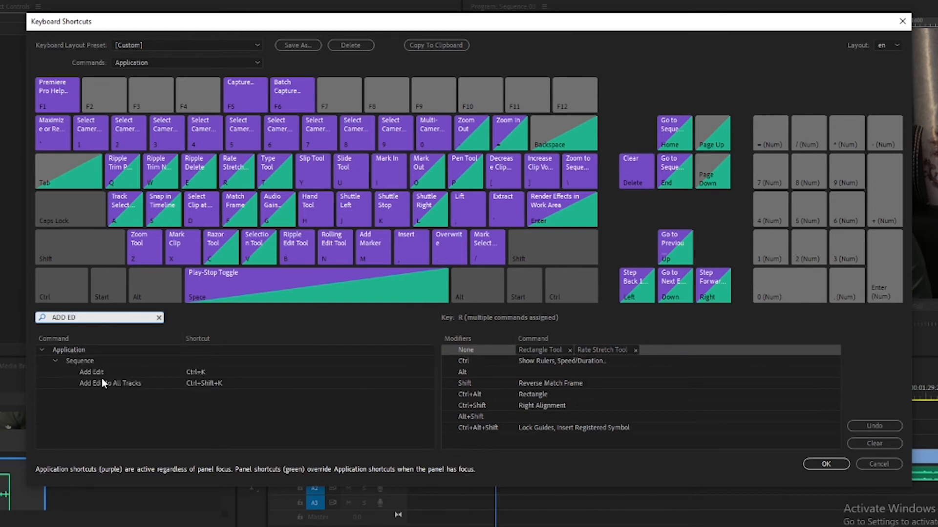
left_click(93, 373)
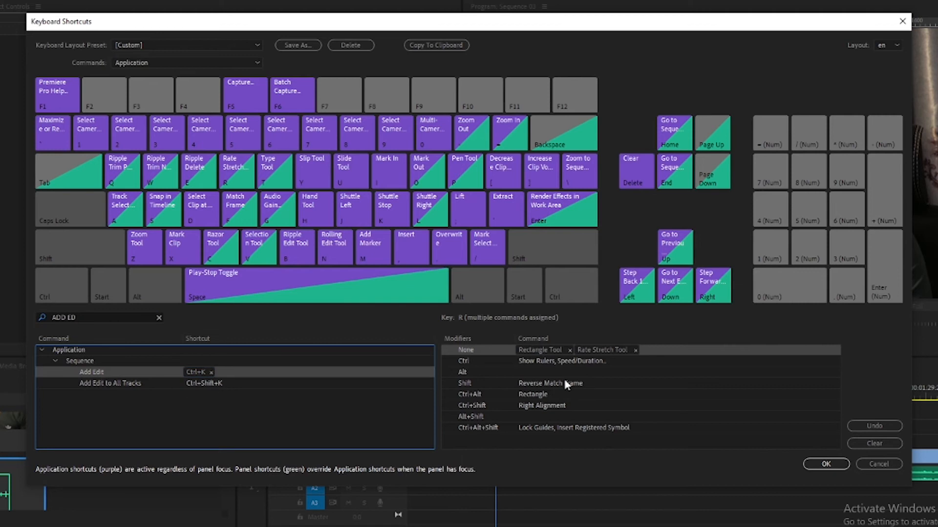
left_click_drag(250, 200, 236, 171)
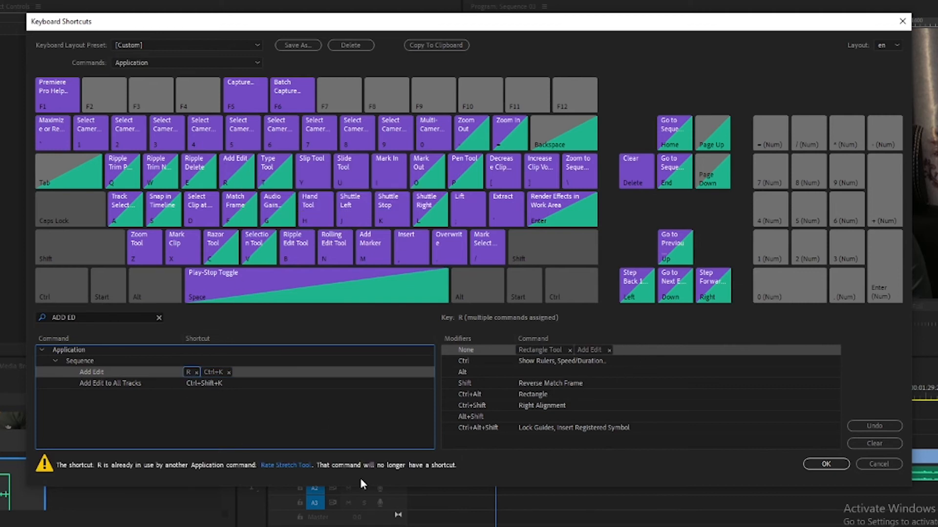
left_click(826, 464)
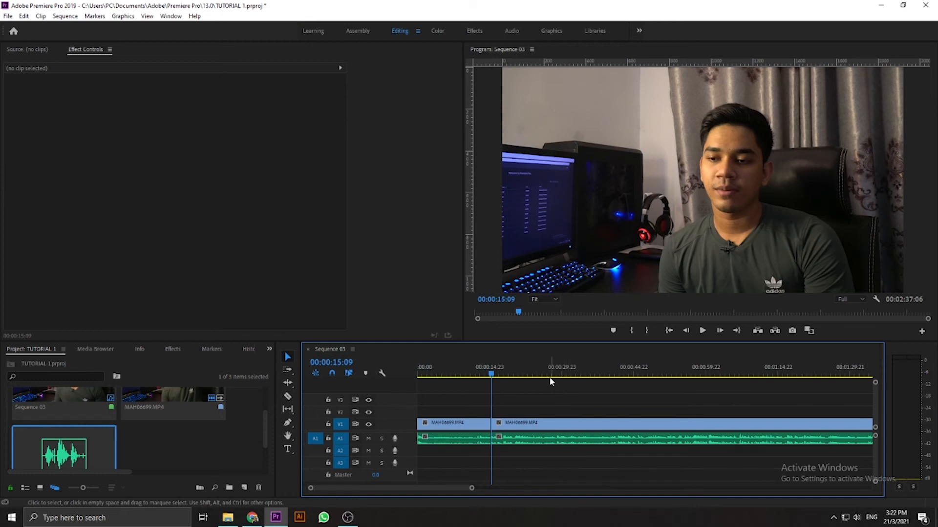
- Play the footage around the second clip and park the playhead at 00:00:16:10
key("space")
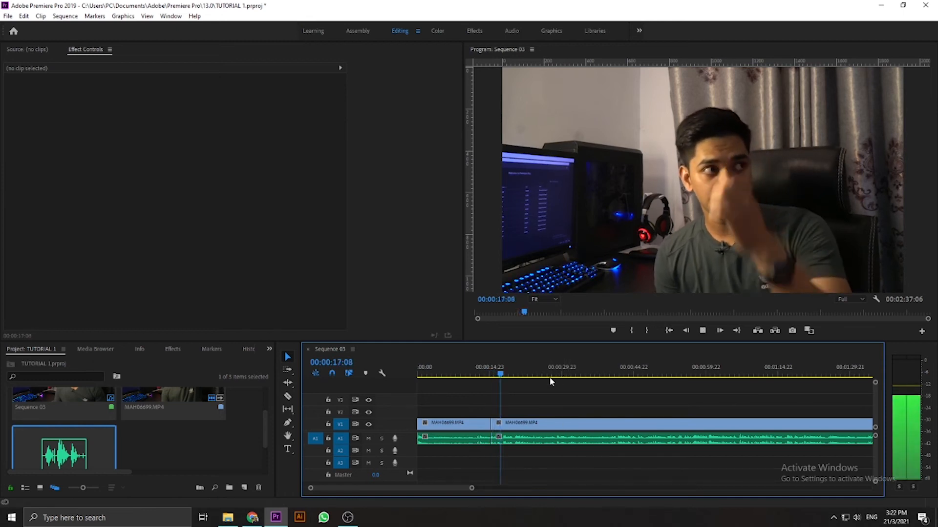
left_click(503, 375)
key("equal")
key("equal")
key("equal")
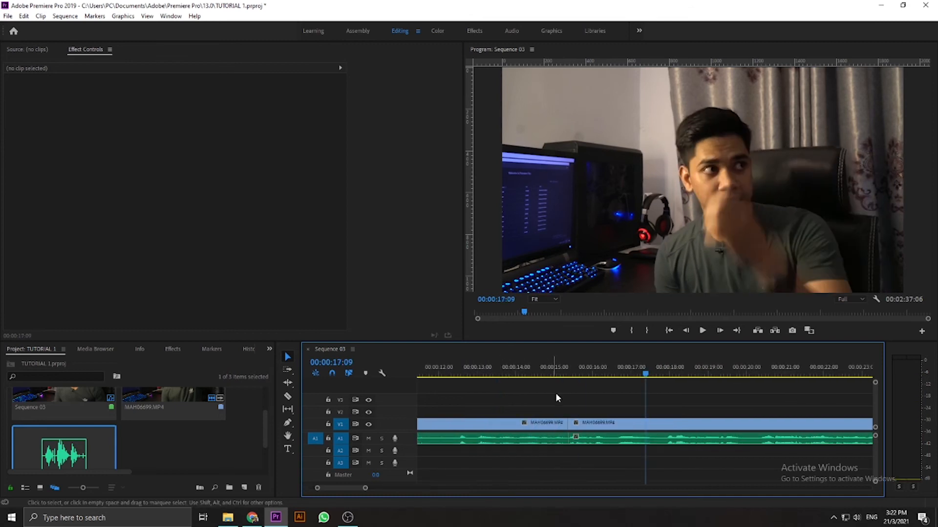
left_click(552, 362)
key("space")
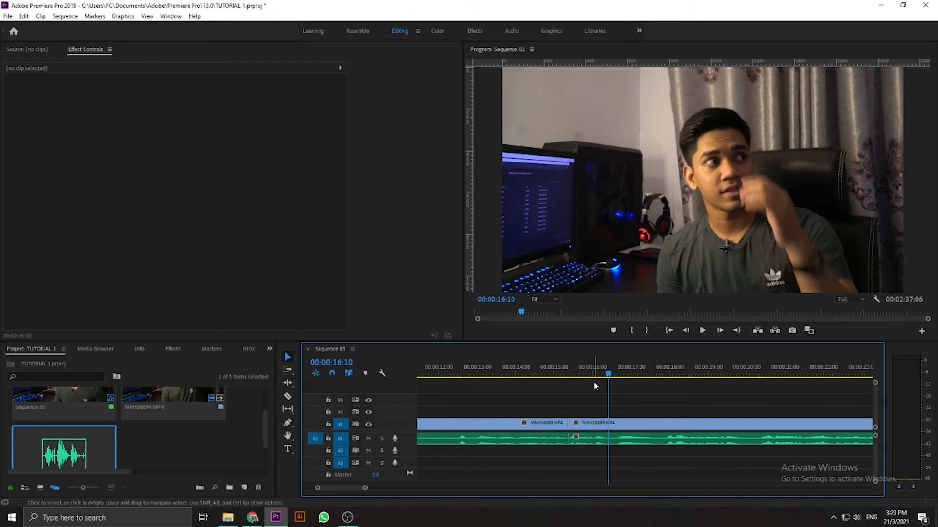
- Use Add Edit to cut the video and audio clips at 00:00:16:10 and at 00:00:17:17
key("ctrl+k")
key("space")
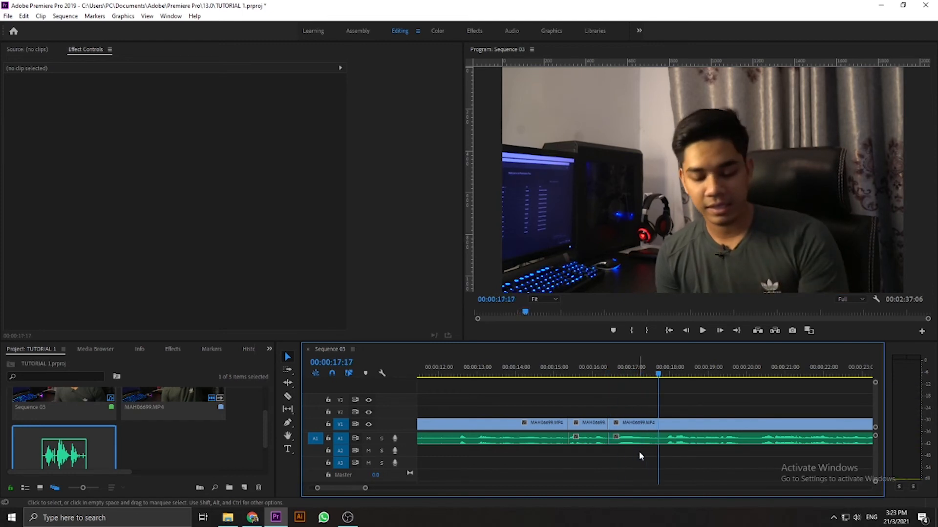
key("ctrl+k")
- Ripple delete the video and audio segment between 00:00:16:10 and 00:00:17:17, and play back across the join
left_click_drag(642, 407, 621, 452)
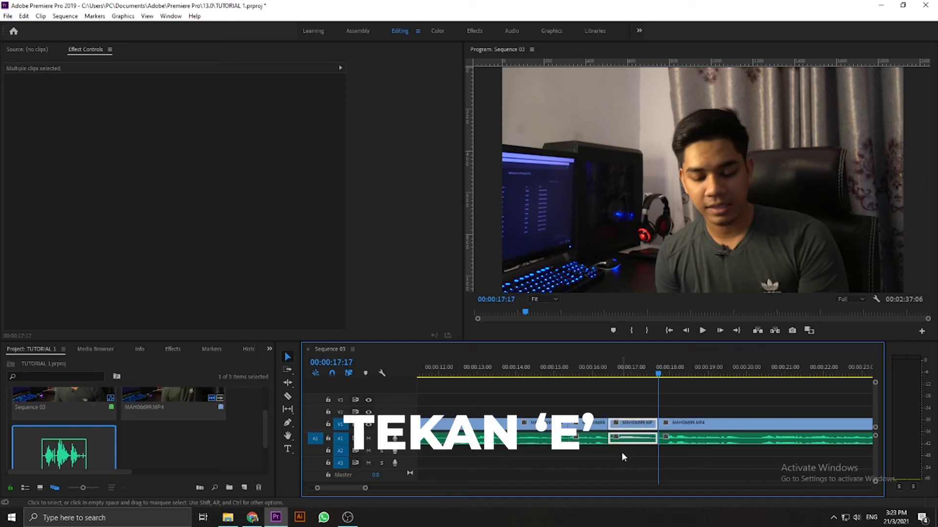
key("e")
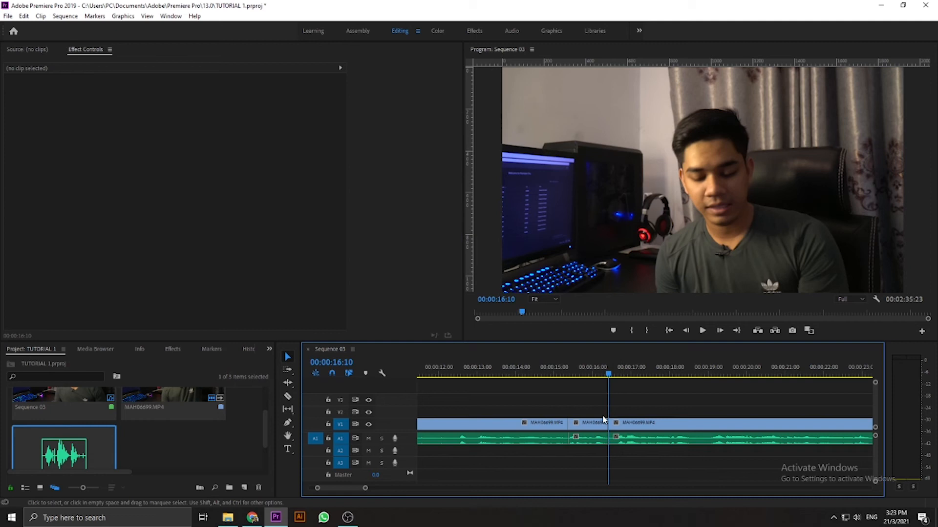
key("space")
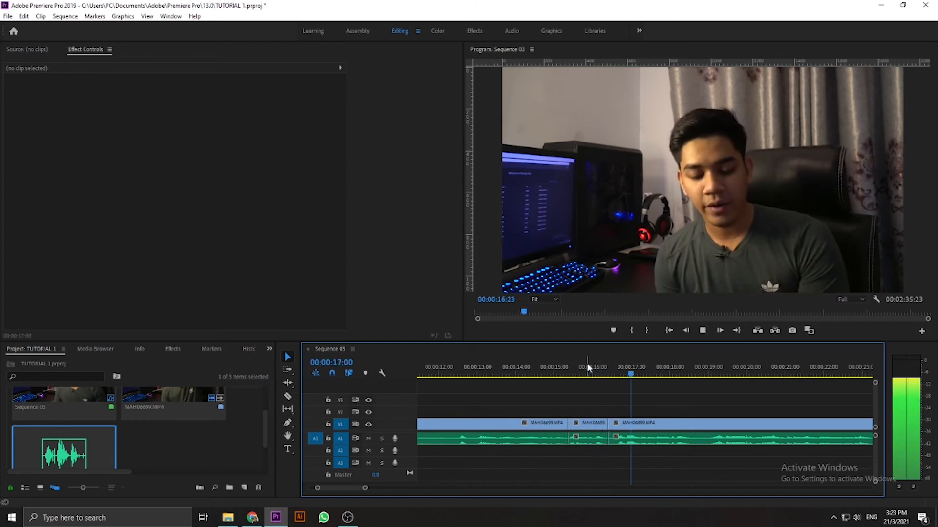
key("space")
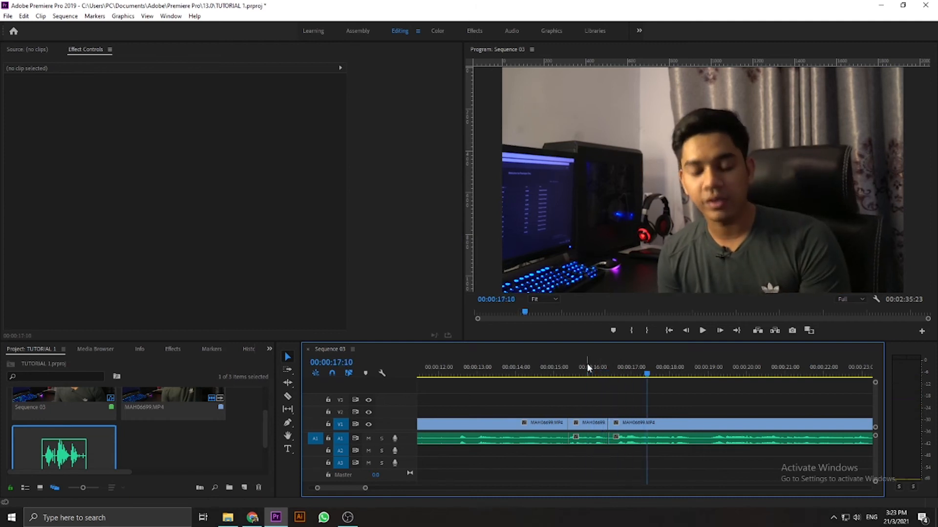
- Undo the ripple delete and the cut at 00:00:17:17 in the video and audio clips
key("ctrl+z")
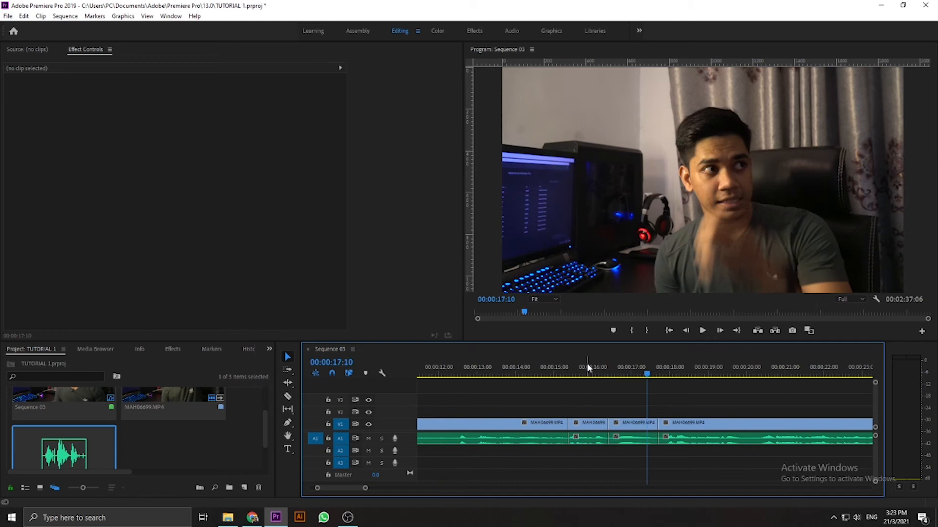
left_click(620, 439)
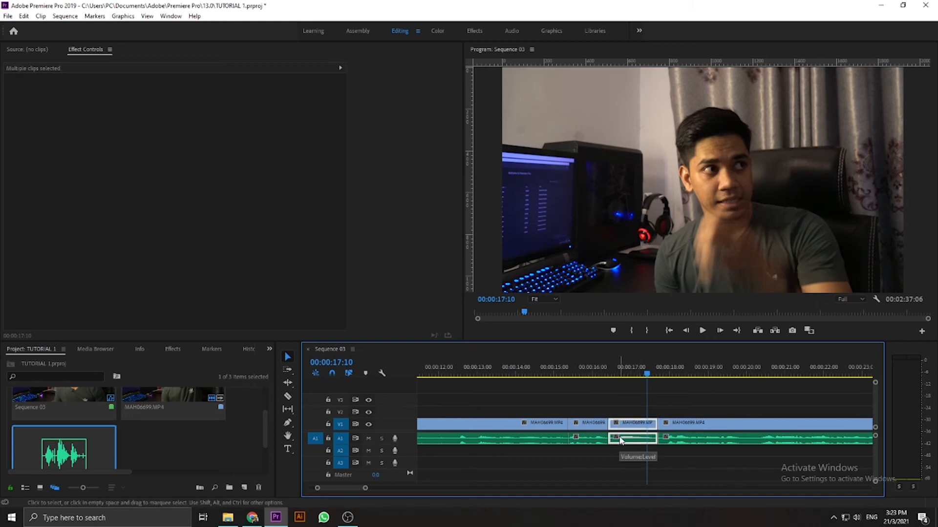
key("shift+Delete")
- Ripple trim the video and audio from the 00:00:16:10 cut to the playhead at 00:00:17:17, and play back across the join
left_click(602, 373)
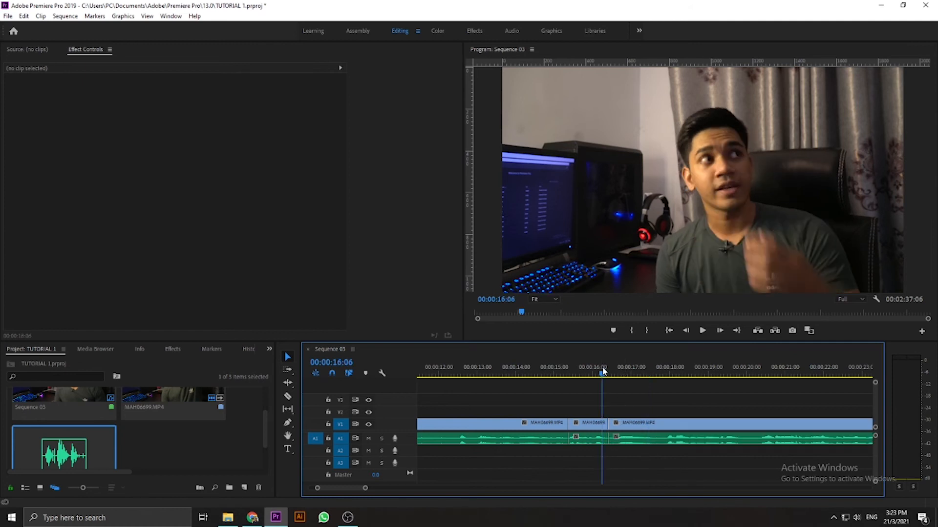
key("space")
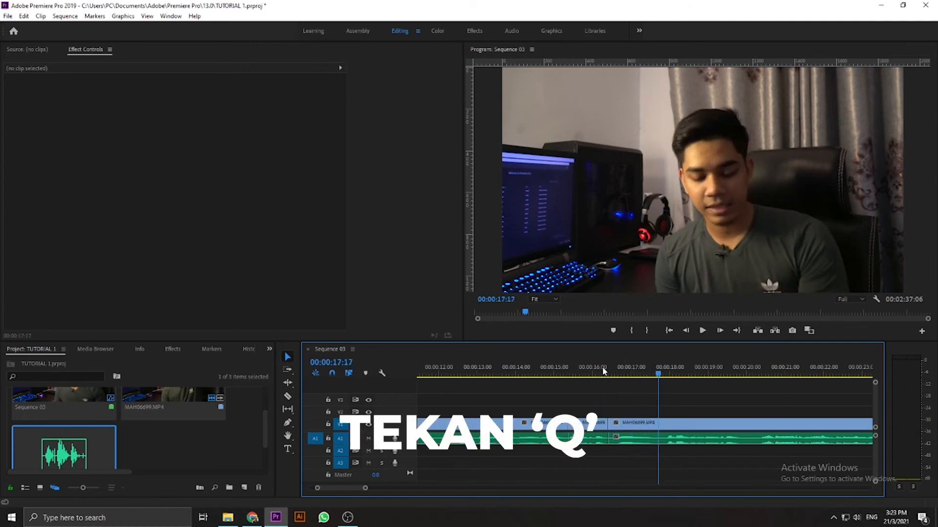
key("q")
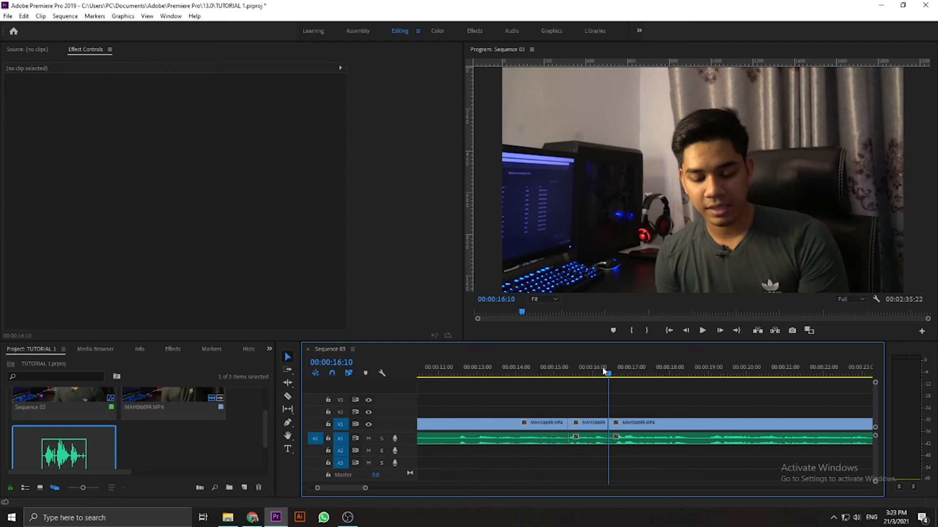
left_click(565, 373)
key("space")
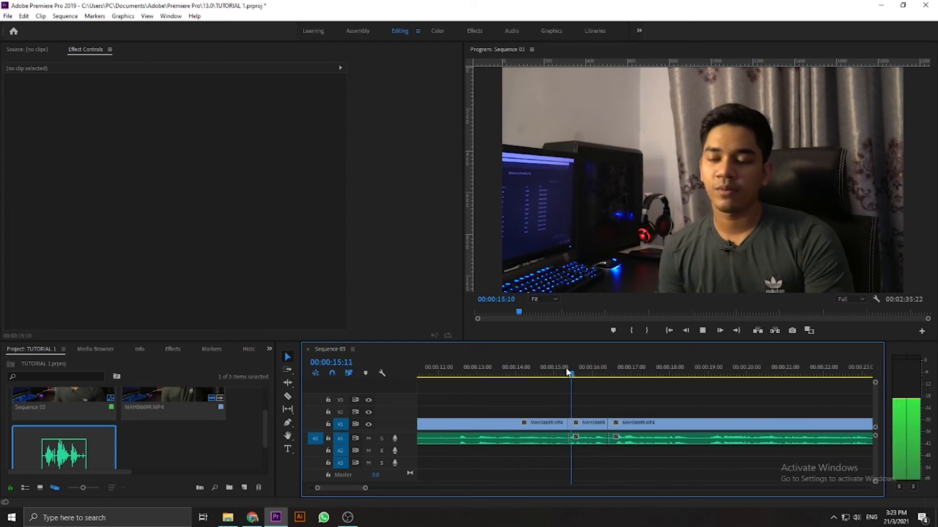
key("space")
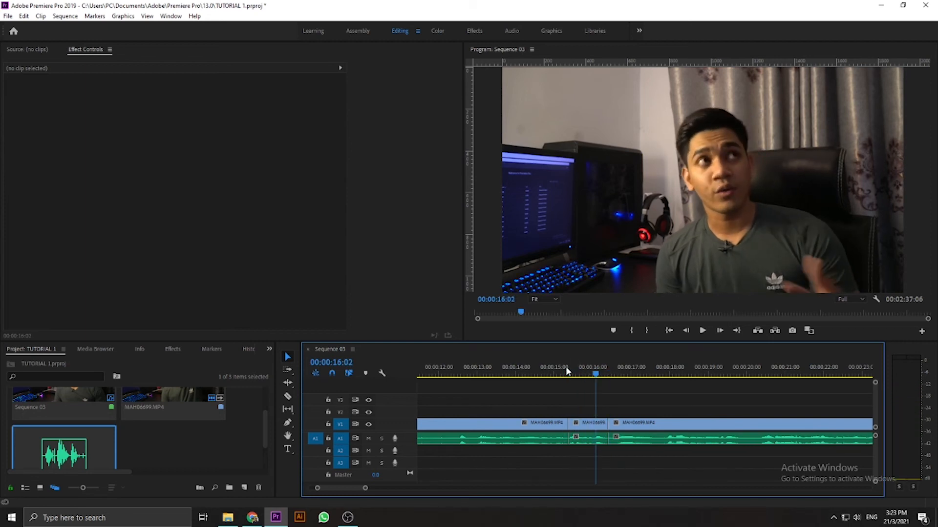
- Play to the end of the unwanted part, ripple trim it back to the 00:00:16:10 cut, and play back across the join
key("space")
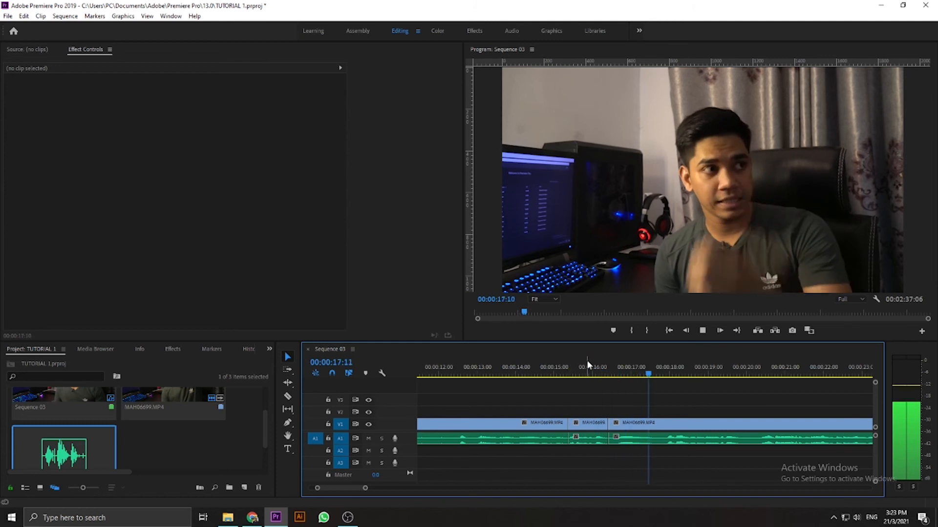
key("space")
key("Up")
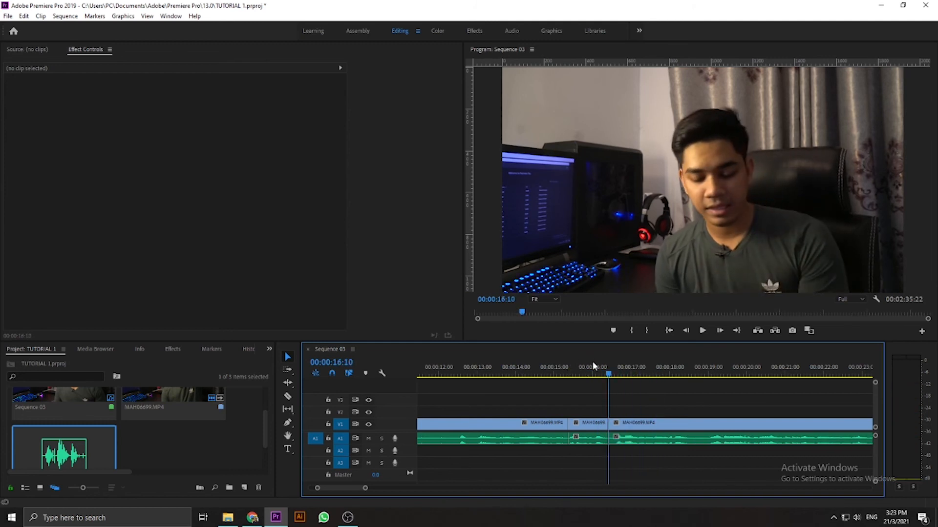
key("space")
left_click(547, 373)
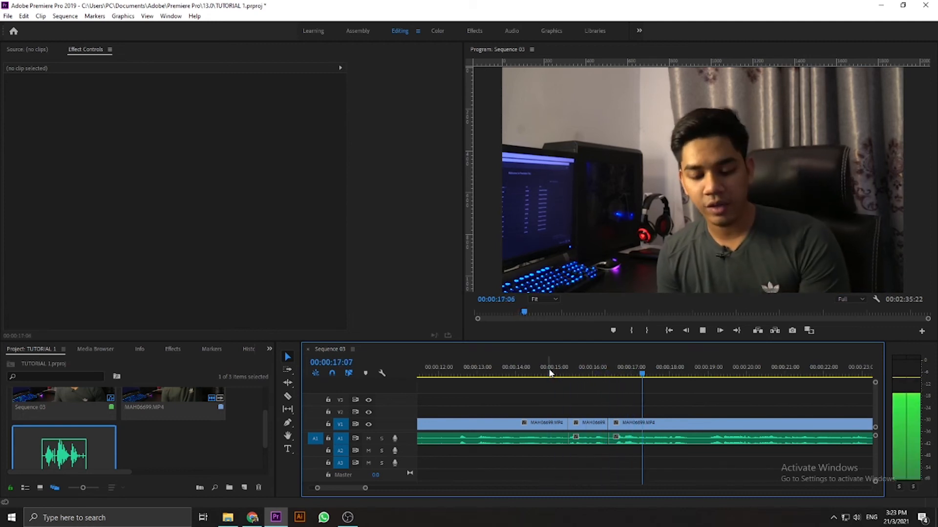
key("space")
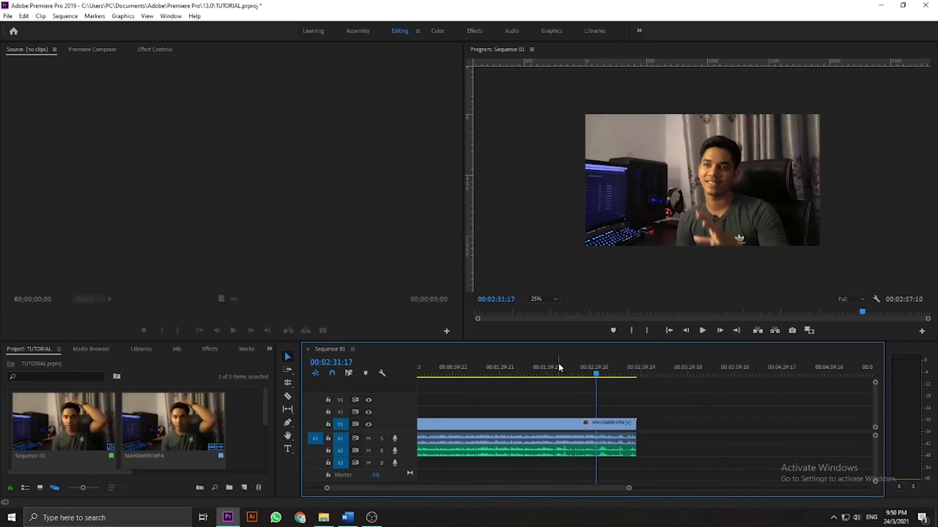
- Ripple trim the start of Sequence 01's video and audio clips up to 00:01:12:09, and undo the trim
scroll(561, 375, "up", 1)
scroll(560, 375, "down", 2)
scroll(559, 376, "up", 5)
left_click(541, 372)
key("minus")
key("minus")
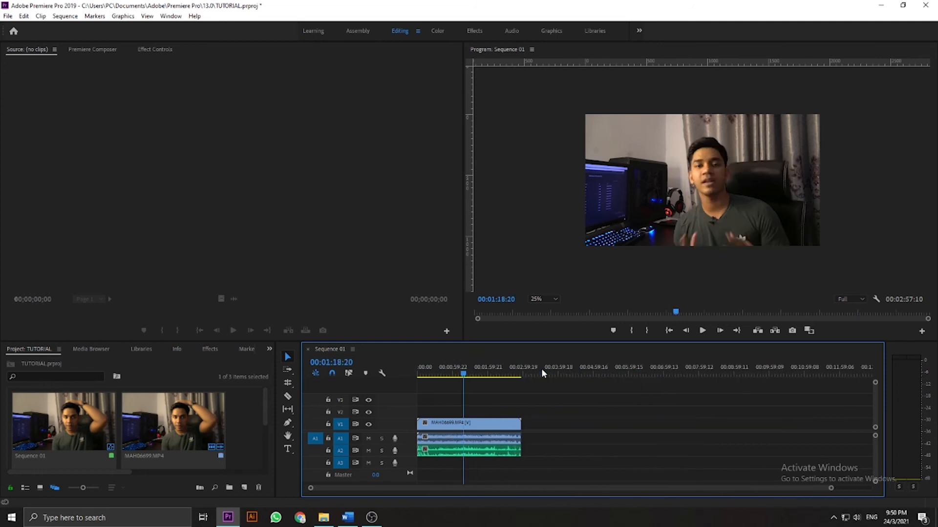
left_click_drag(466, 370, 459, 370)
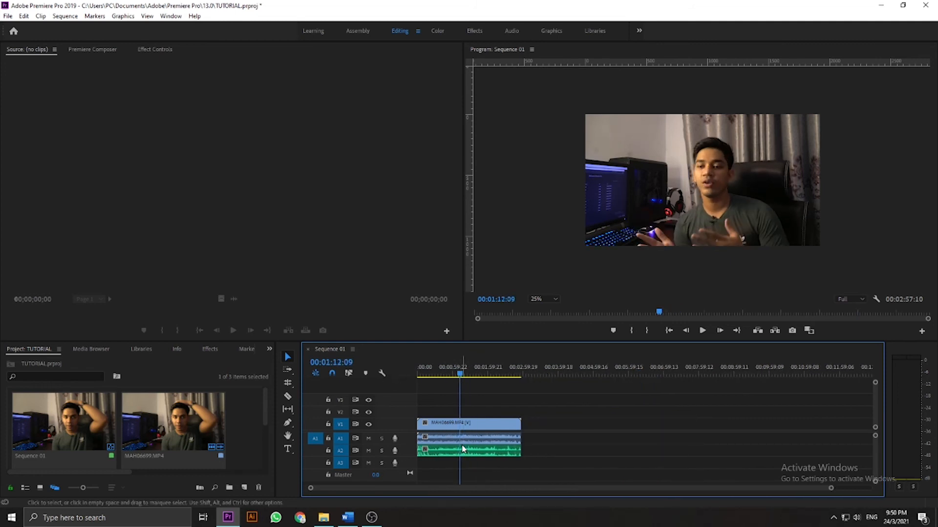
key("q")
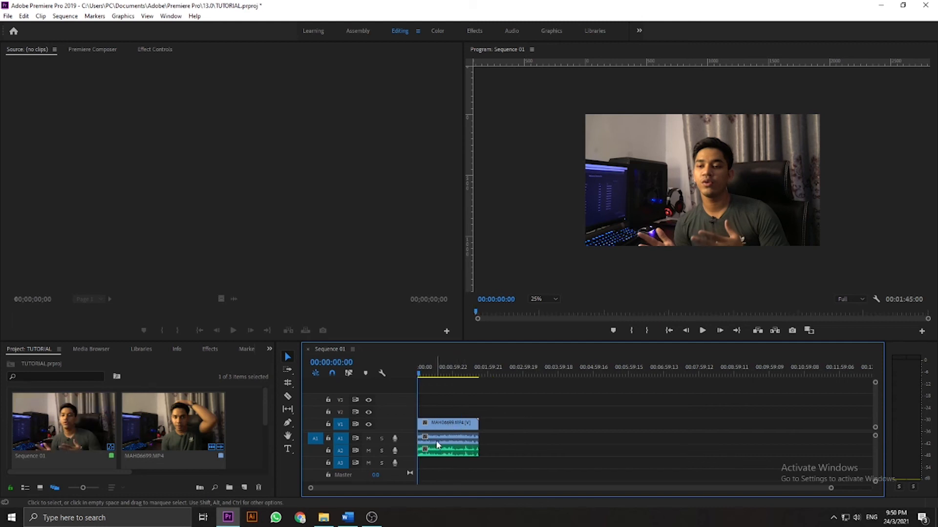
key("ctrl+z")
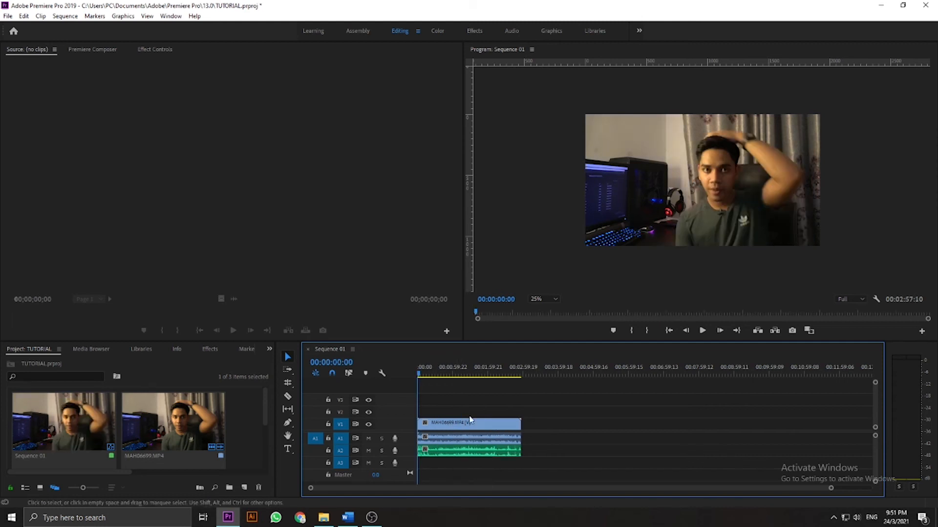
- Ripple trim the end of the video and audio clips back to 00:01:29:00, and undo the trim
left_click(470, 370)
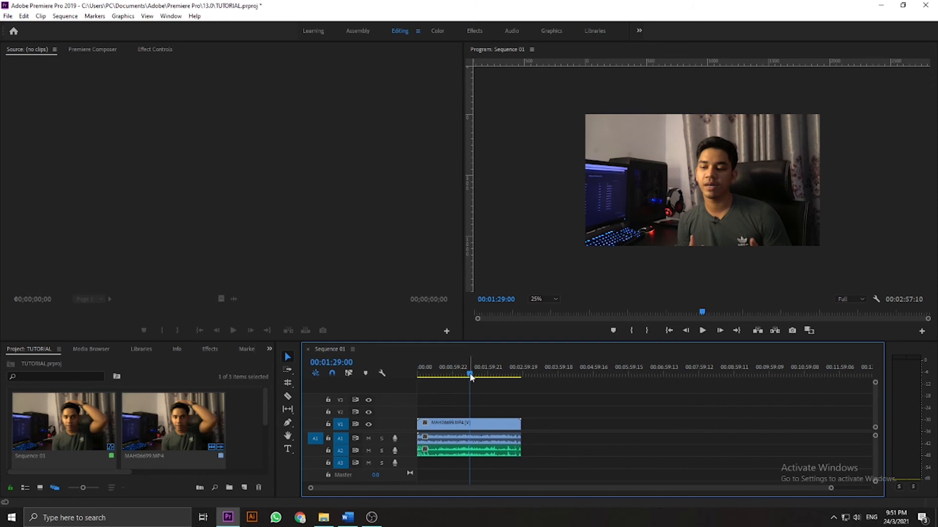
key("w")
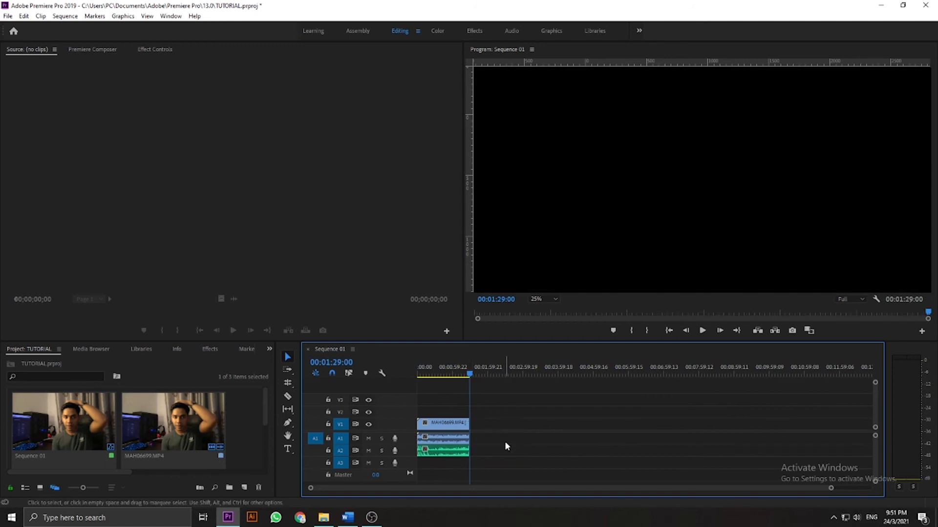
key("ctrl+z")
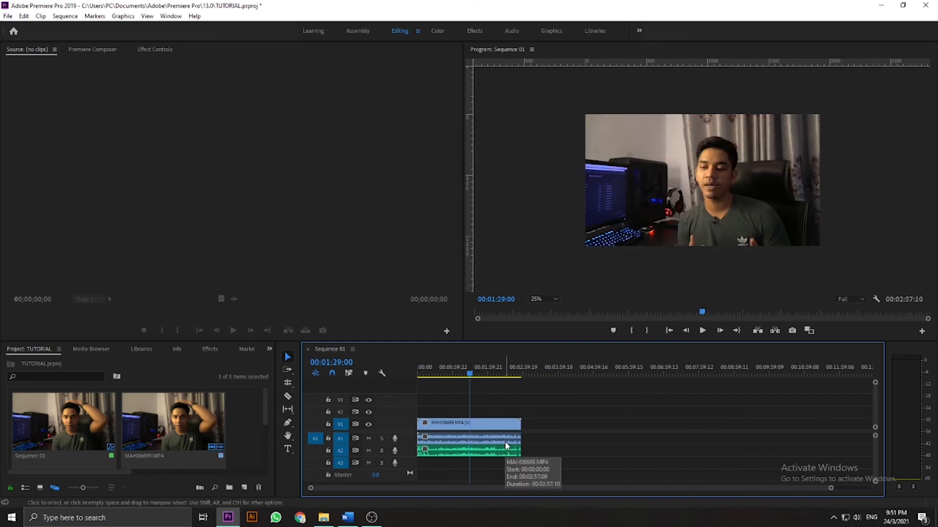
- Cut the video clip and both audio clips at 00:01:29:00 with the Razor tool
key("c")
left_click(470, 423)
left_click(471, 438)
left_click(470, 449)
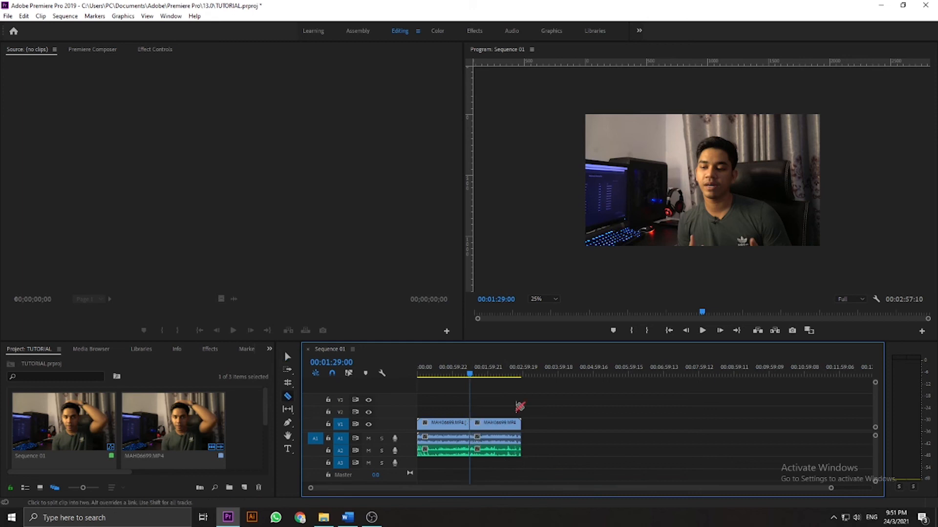
- Delete the video and audio segments after 00:01:29:00, and undo the deletion together with the razor cuts
key("v")
left_click_drag(530, 405, 481, 477)
key("Delete")
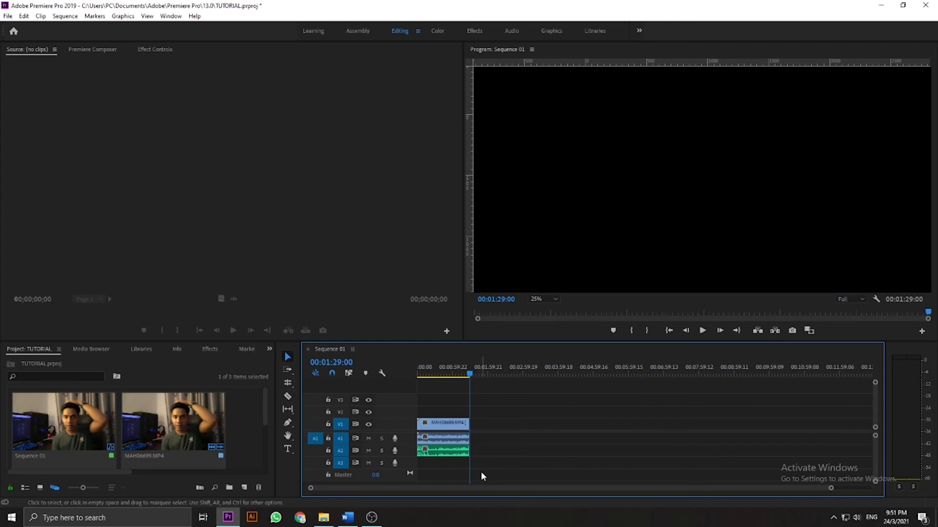
key("ctrl+z")
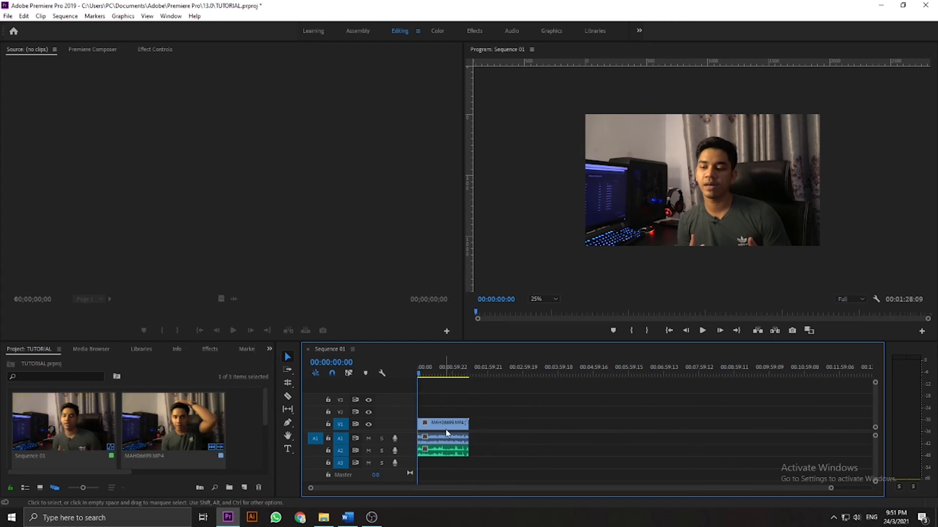
- Ripple trim the end of the video and audio clips back to 00:01:19:20, and undo the trim
key("Home")
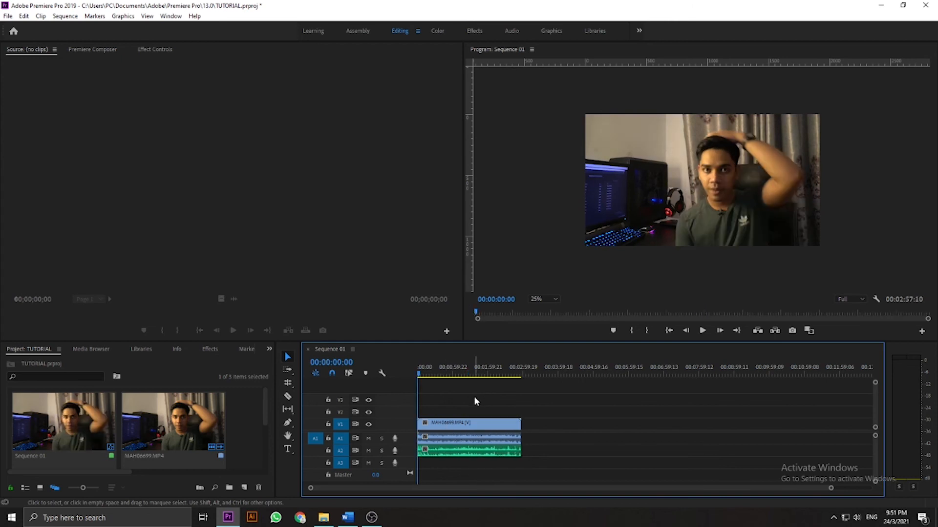
left_click(464, 366)
key("w")
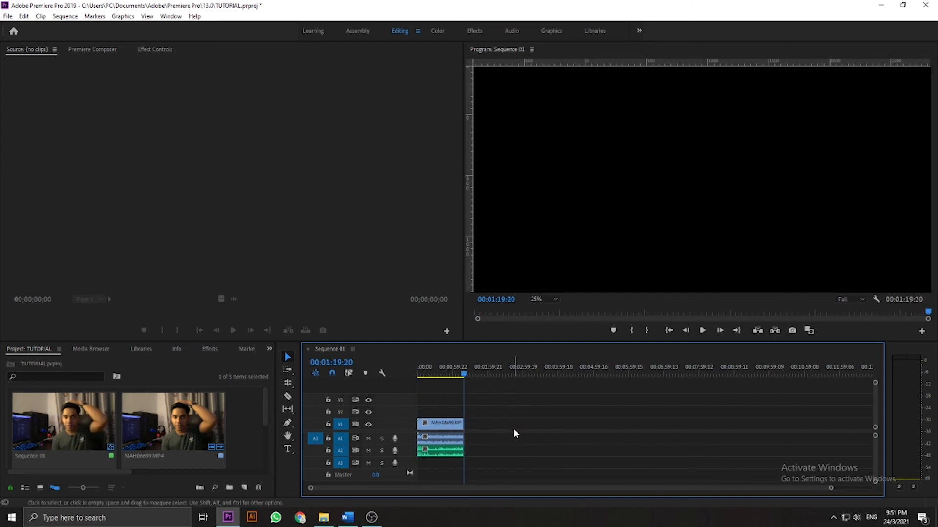
key("ctrl+z")
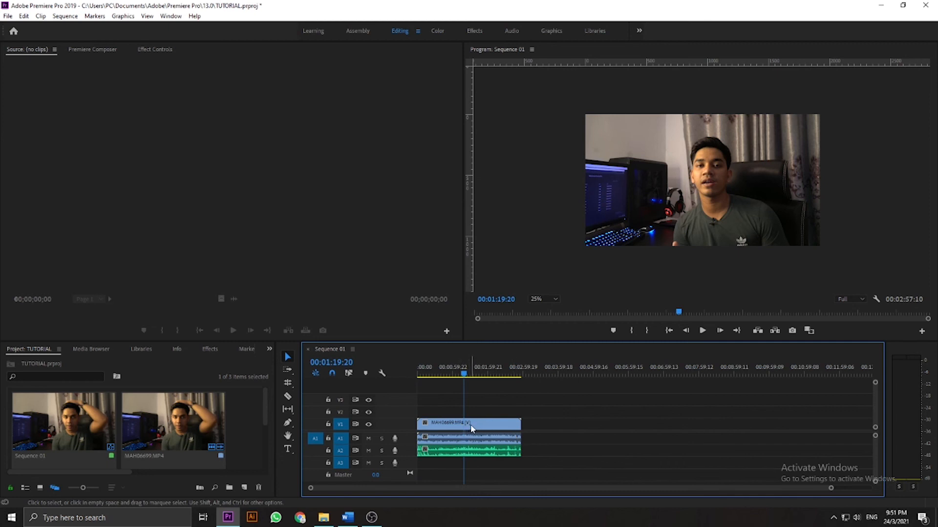
- Use Add Edit to cut the video and audio clips at 00:01:19:20 and at 00:01:57:07
key("ctrl+k")
left_click(486, 375)
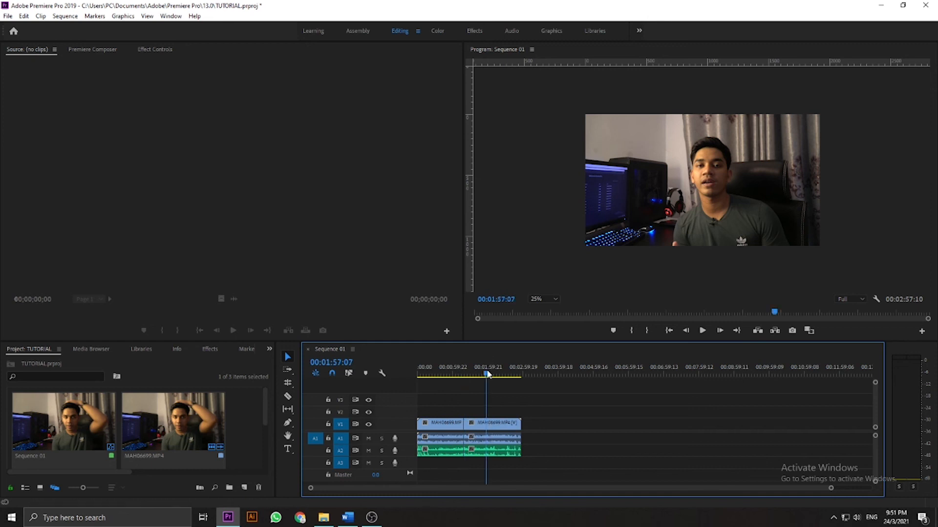
key("ctrl+k")
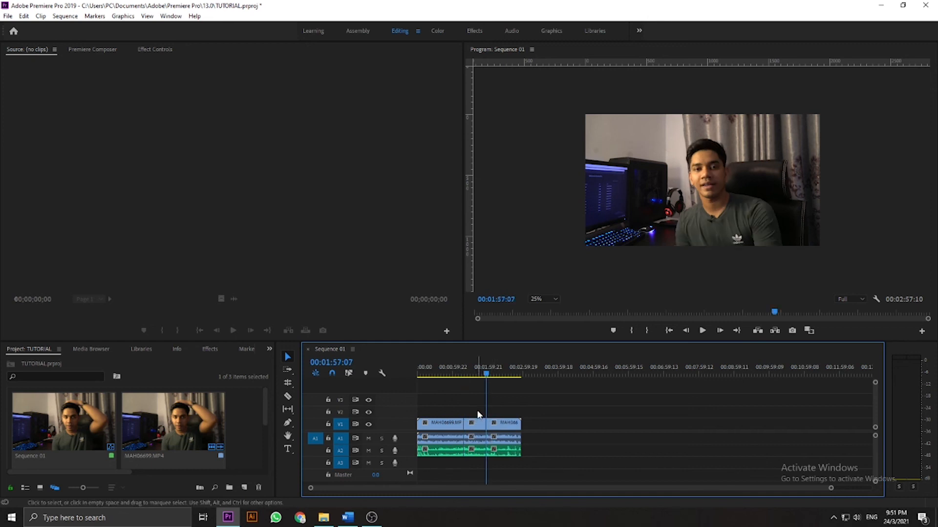
- Ripple delete the segment between 00:01:19:20 and 00:01:57:07, undo back to the uncut clips, and return the playhead to the sequence start
left_click(476, 423)
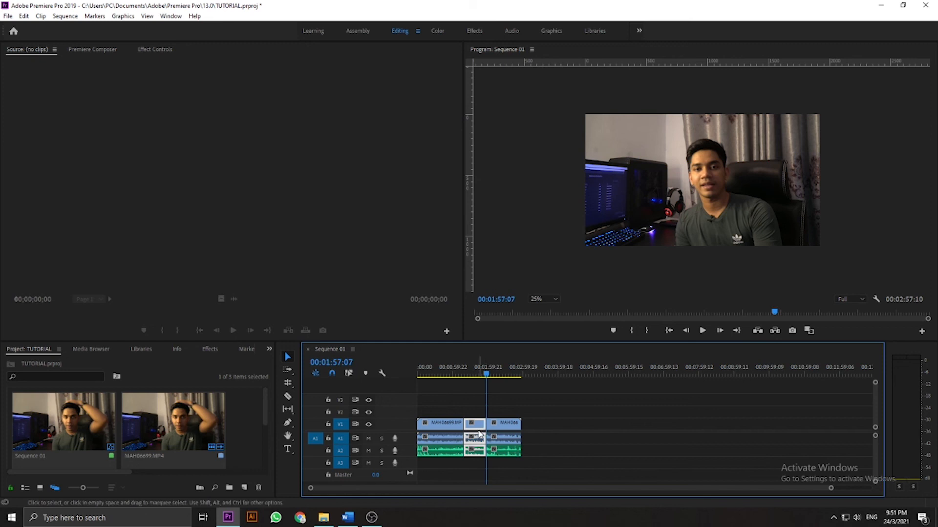
key("shift+Delete")
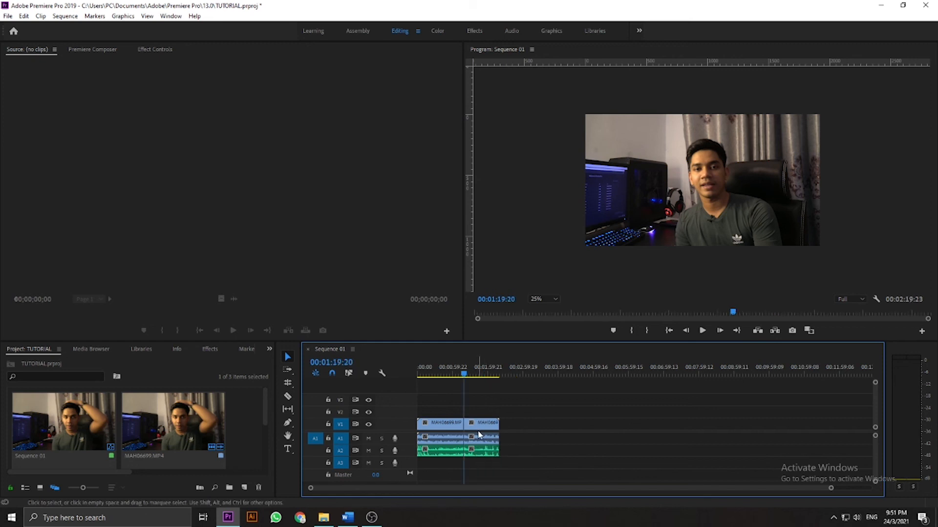
key("ctrl+z")
left_click(485, 375)
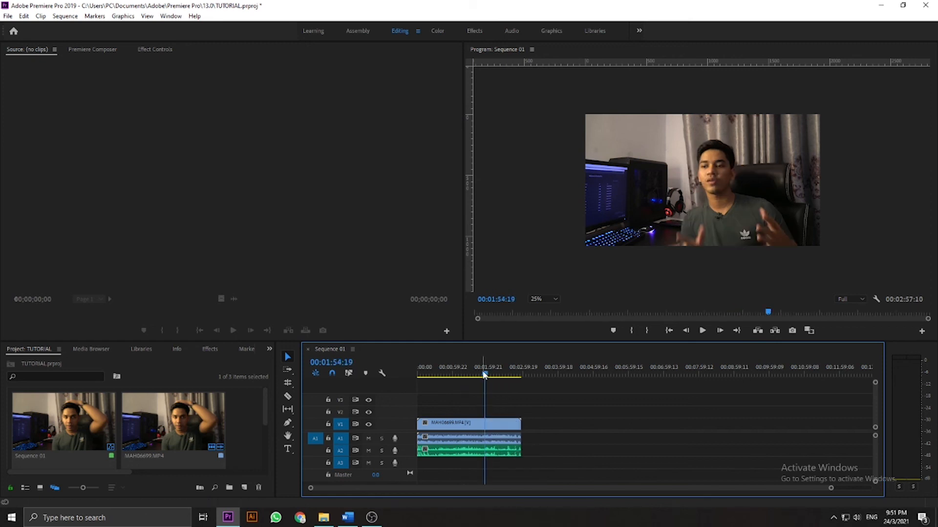
key("Home")
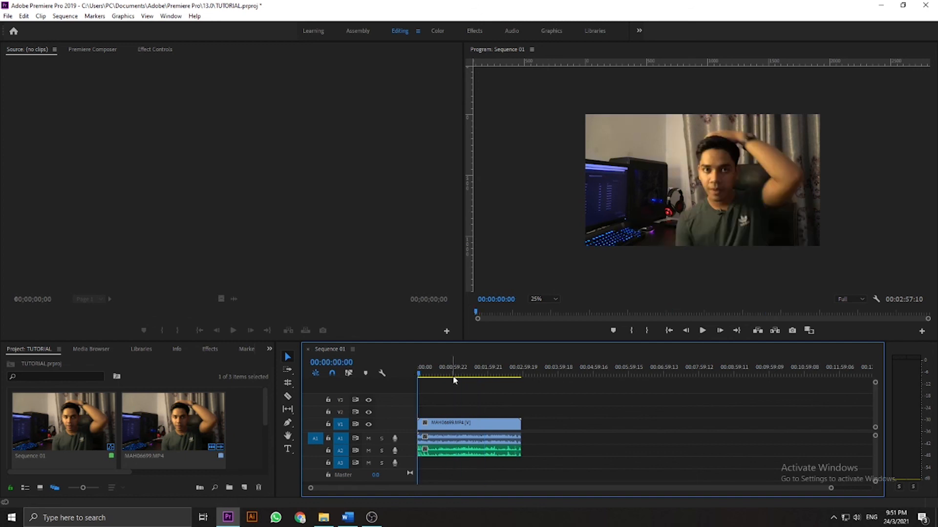
- Open the media export settings for Sequence 01 and scrub the output preview from the start to the end at 00:02:57:10
left_click(7, 16)
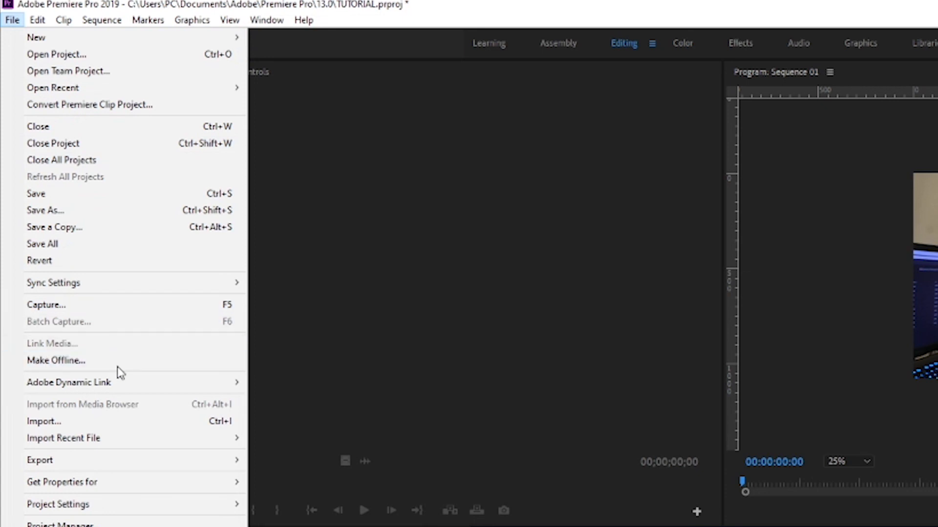
mouse_move(114, 467)
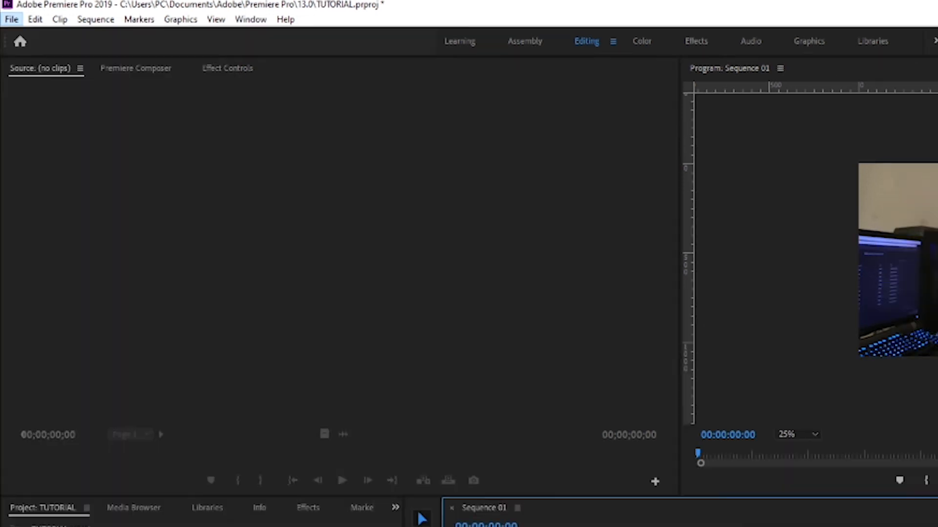
left_click(497, 378)
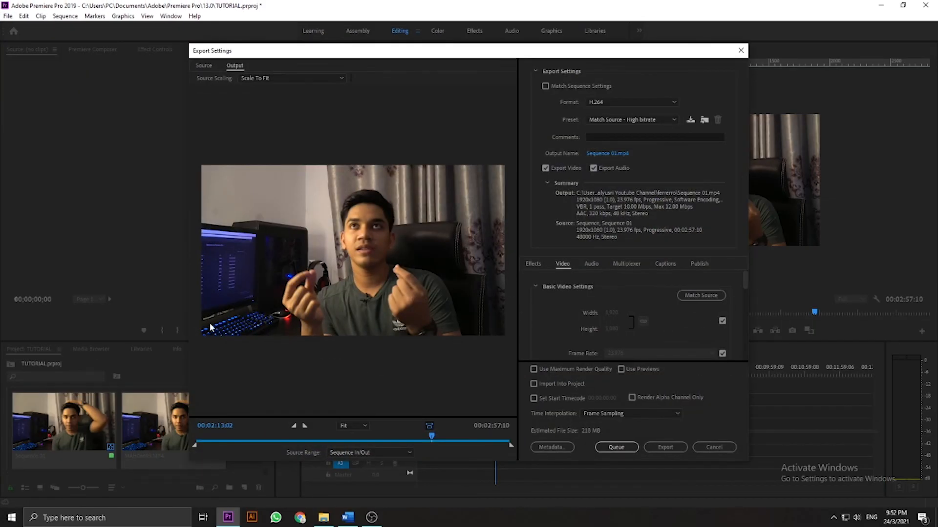
left_click_drag(437, 435, 482, 441)
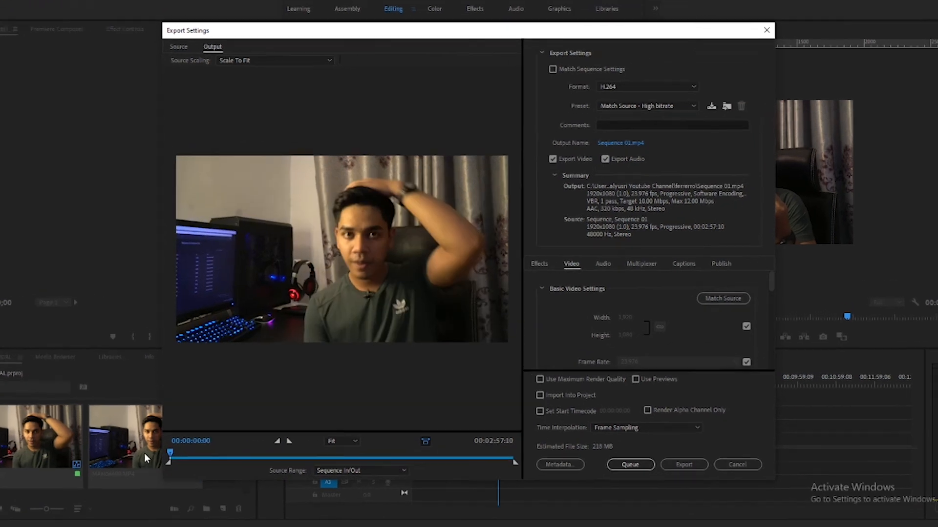
left_click_drag(465, 472, 553, 473)
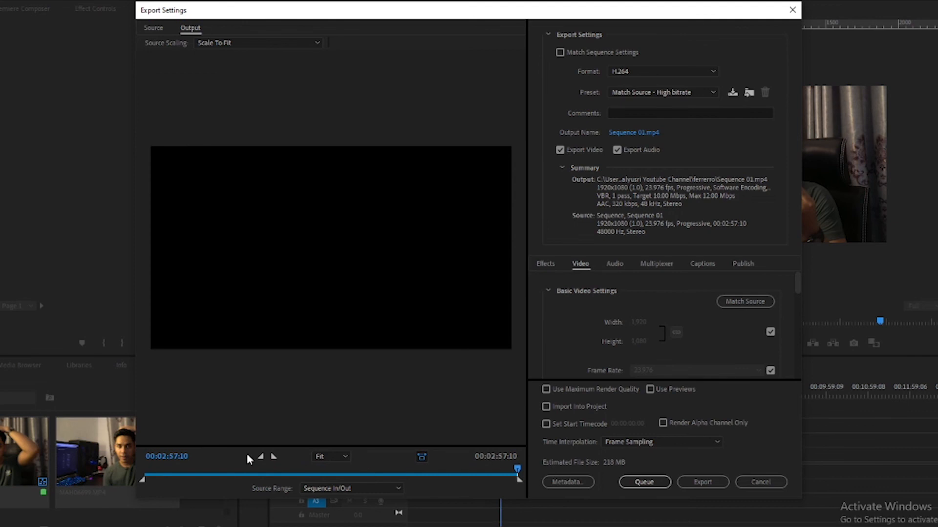
- Return the output preview to 00:00:00:00 and choose H.264 as the export format
left_click_drag(516, 470, 144, 471)
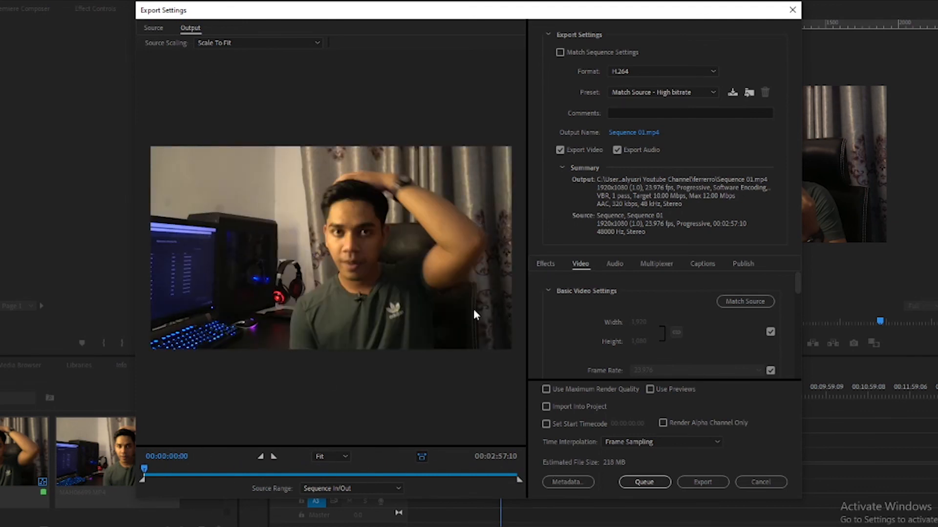
left_click(652, 71)
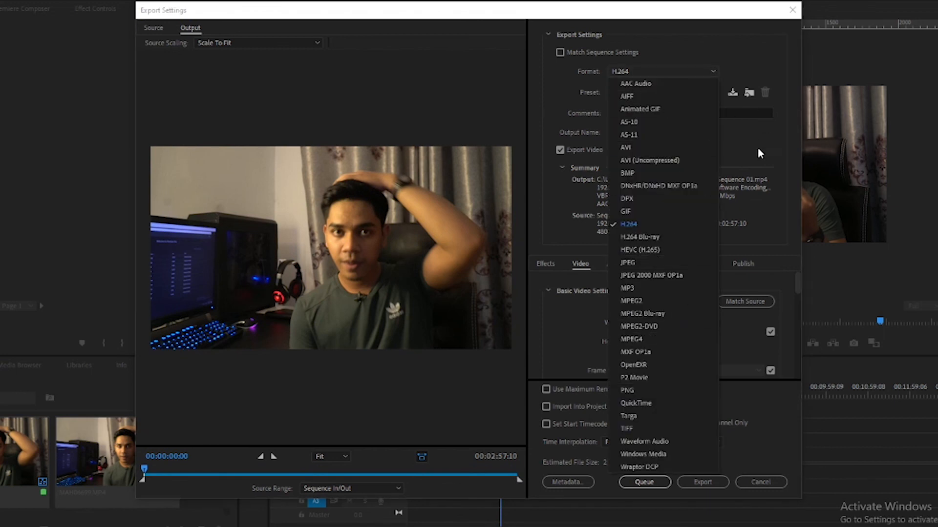
left_click(819, 139)
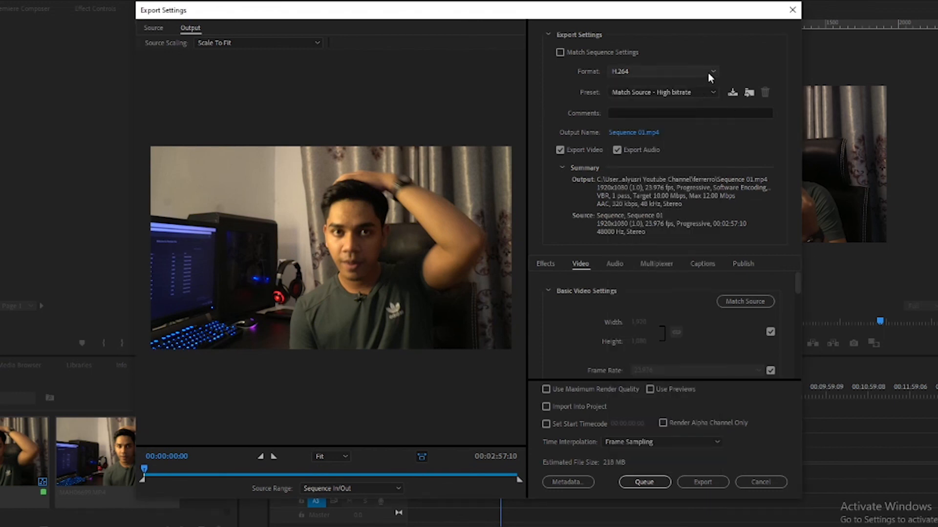
left_click(707, 72)
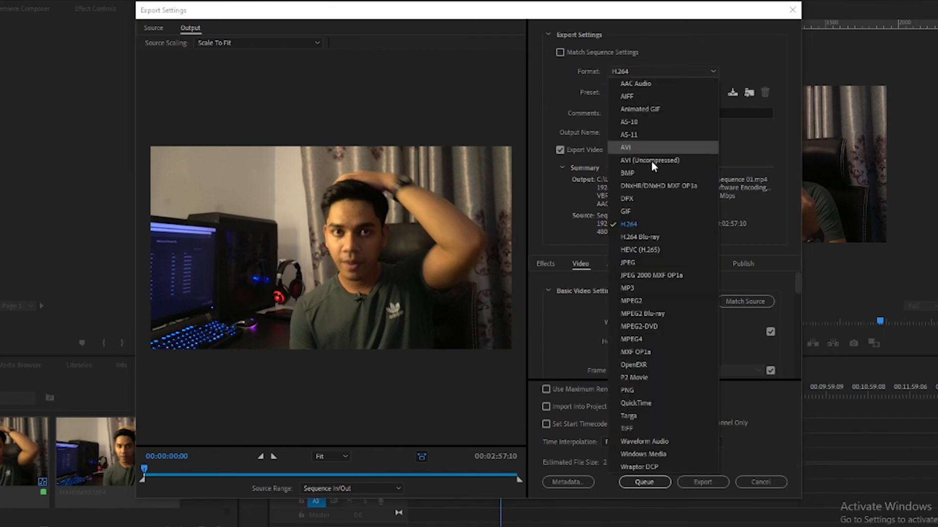
left_click(644, 223)
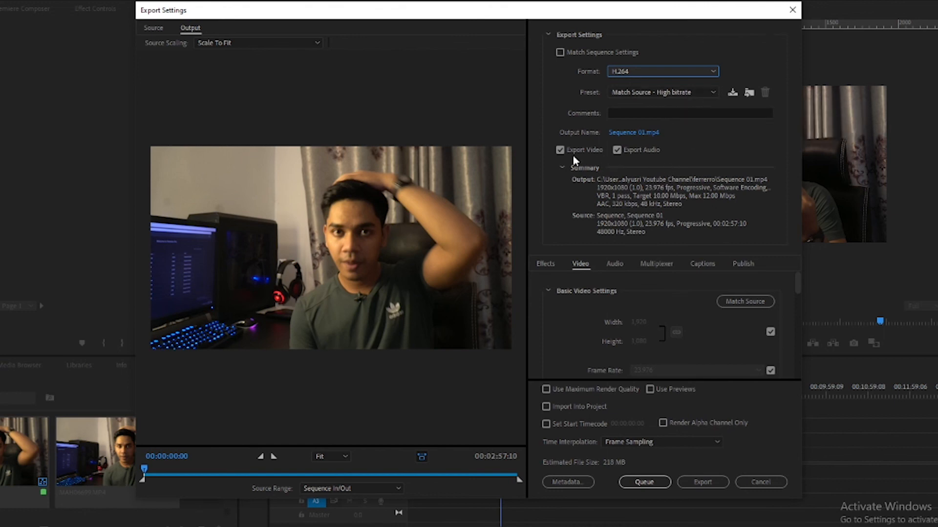
- Enable Use Maximum Render Quality for the export and look through the video encoding settings
scroll(671, 292, "down", 1)
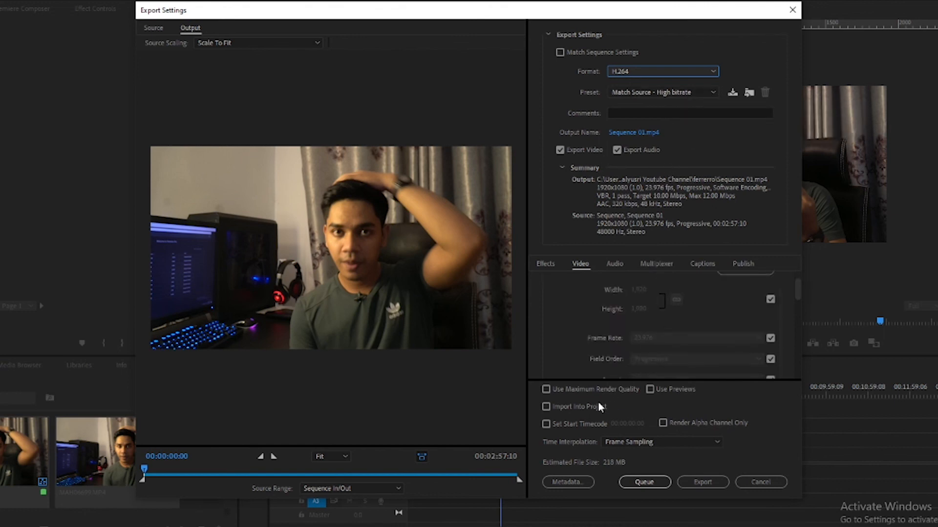
left_click(546, 389)
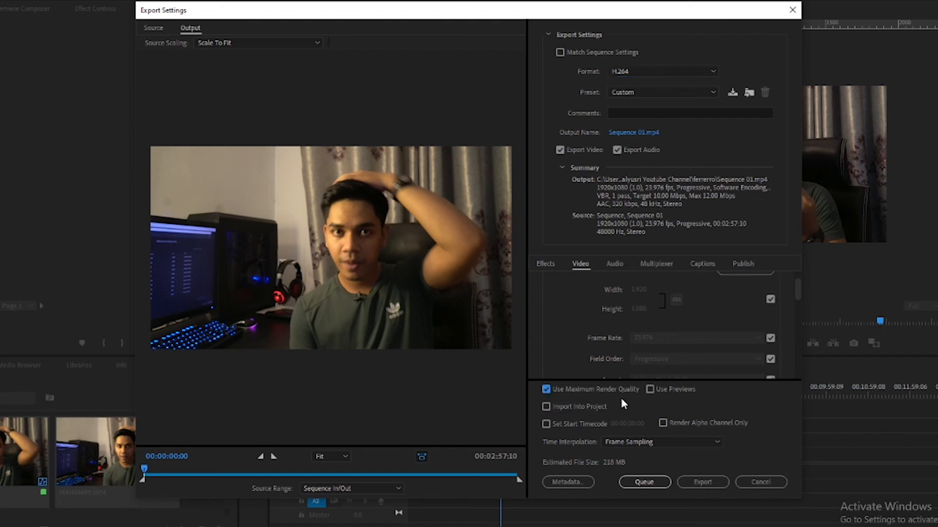
scroll(730, 303, "down", 10)
scroll(761, 359, "up", 4)
scroll(793, 335, "up", 3)
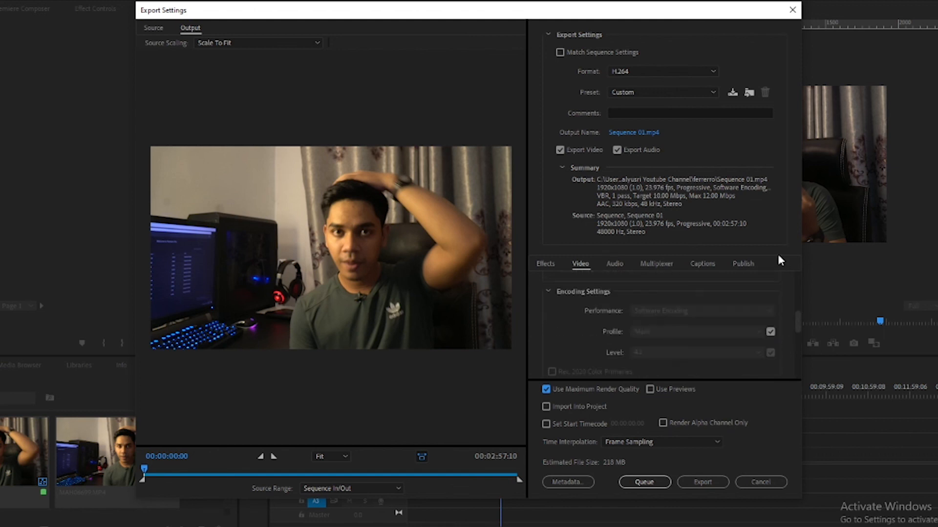
- Start exporting Sequence 01 directly from the export settings and cancel the encoding
left_click(707, 481)
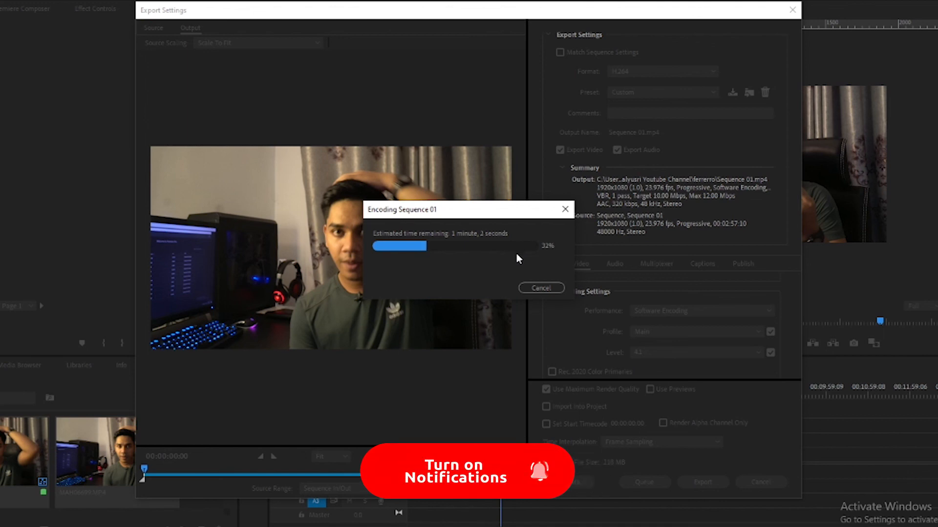
left_click(538, 287)
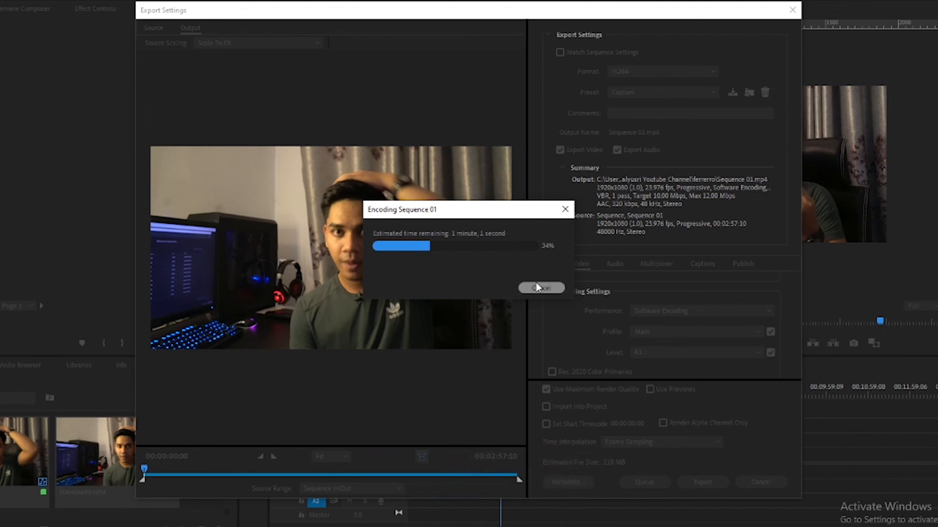